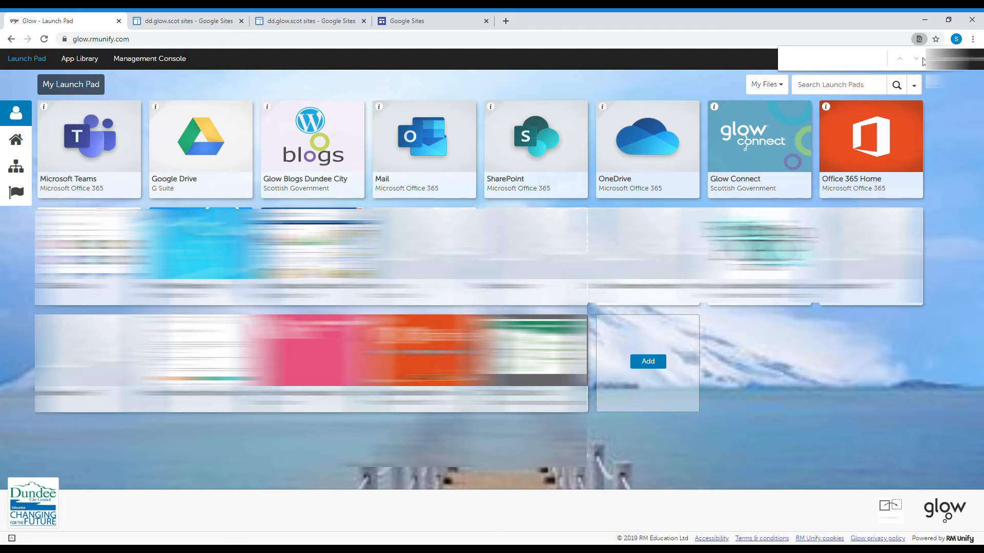
Search the App Library for "google sites"
key("Escape")
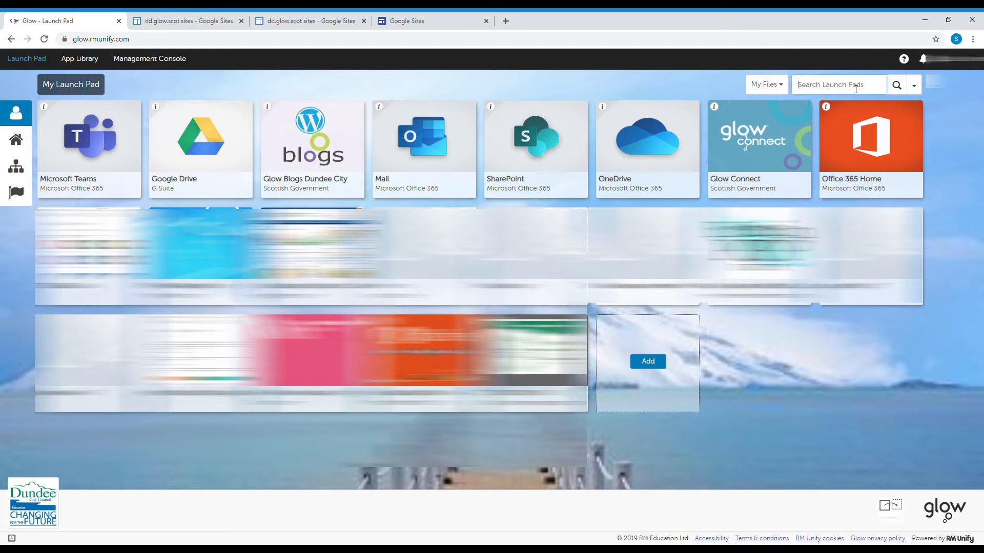
type("google sites")
left_click(922, 88)
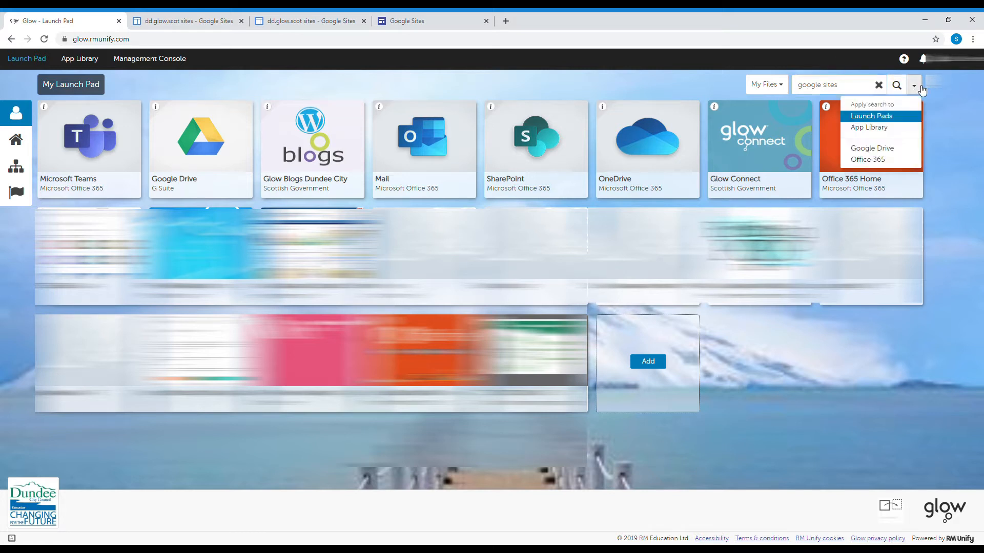
left_click(879, 131)
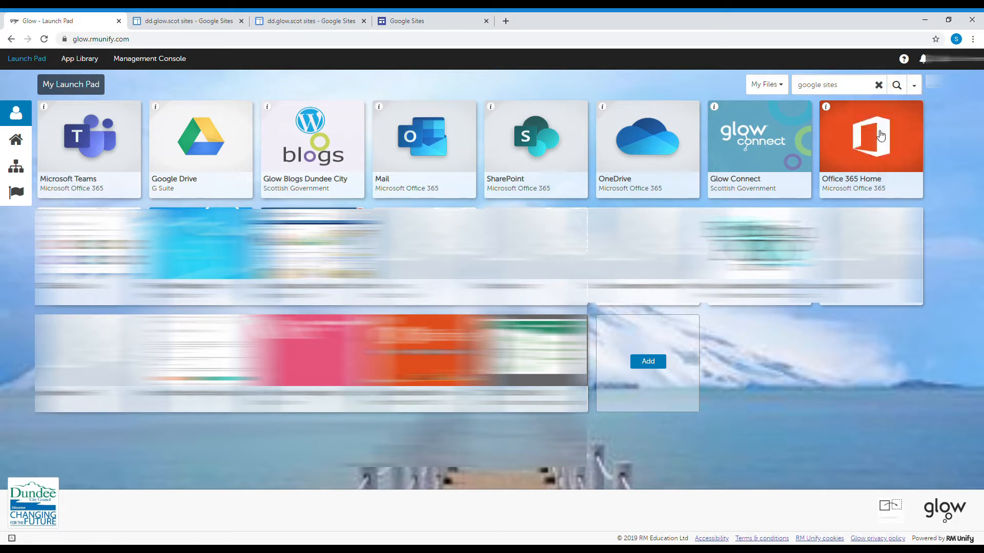
key("Return")
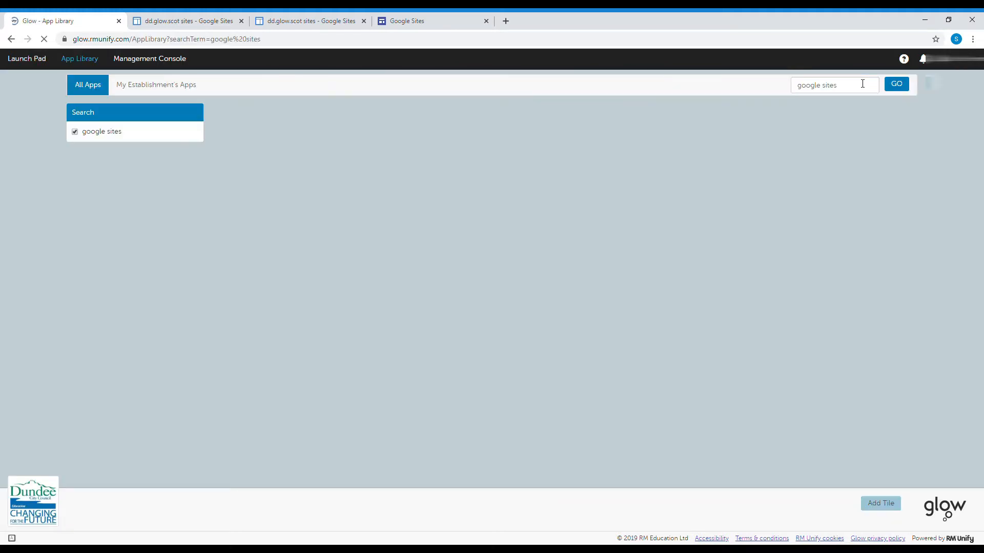
Add the Google Sites (Classic) tile to My Launch Pad and return to the Launch Pad
left_click(282, 174)
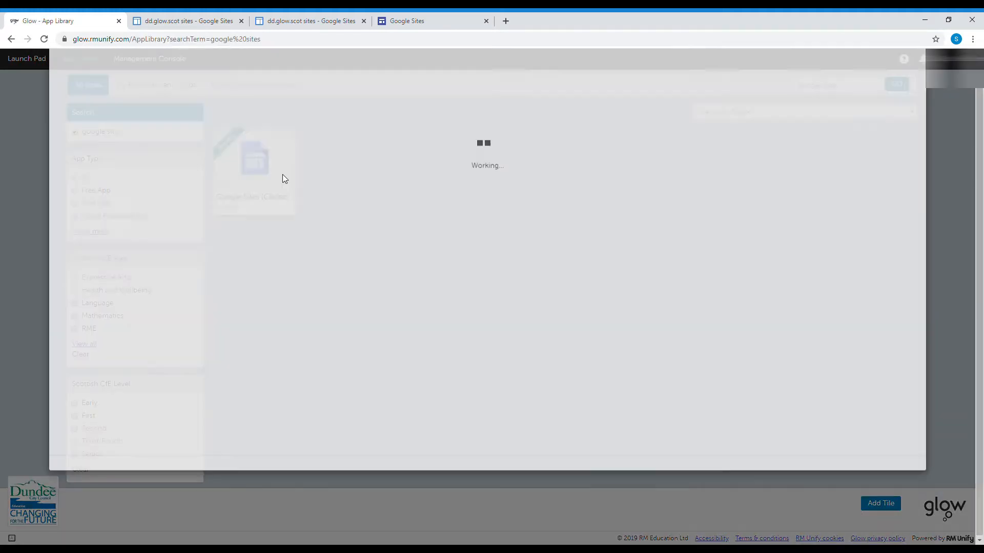
left_click(474, 235)
left_click(930, 95)
left_click(31, 58)
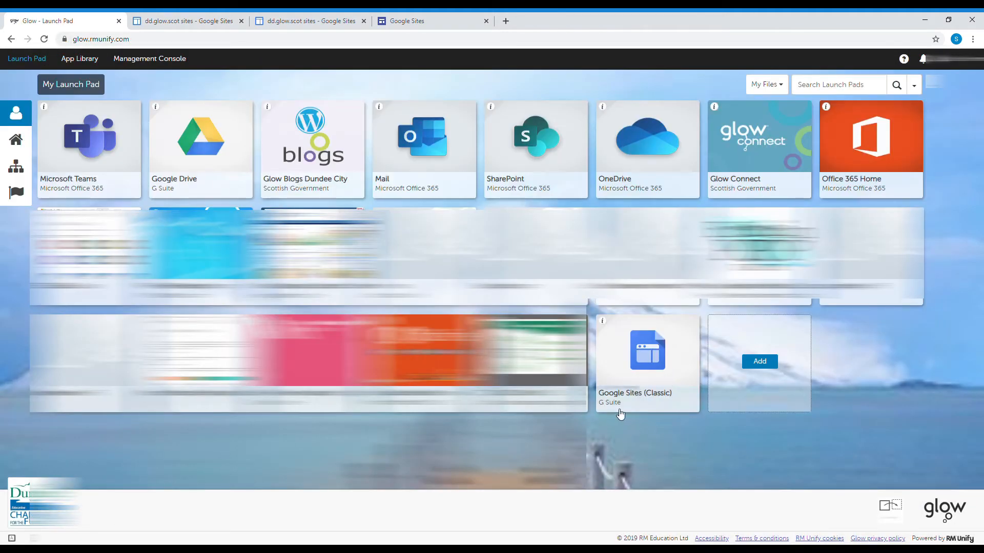
Open Google Sites (Classic), switch to New Google Sites and create a blank site
left_click(639, 363)
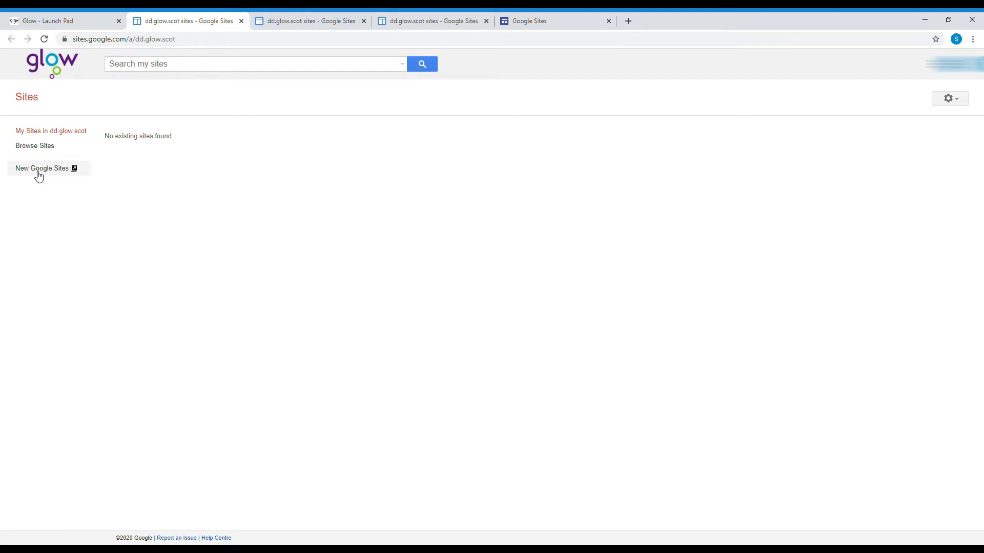
left_click(41, 176)
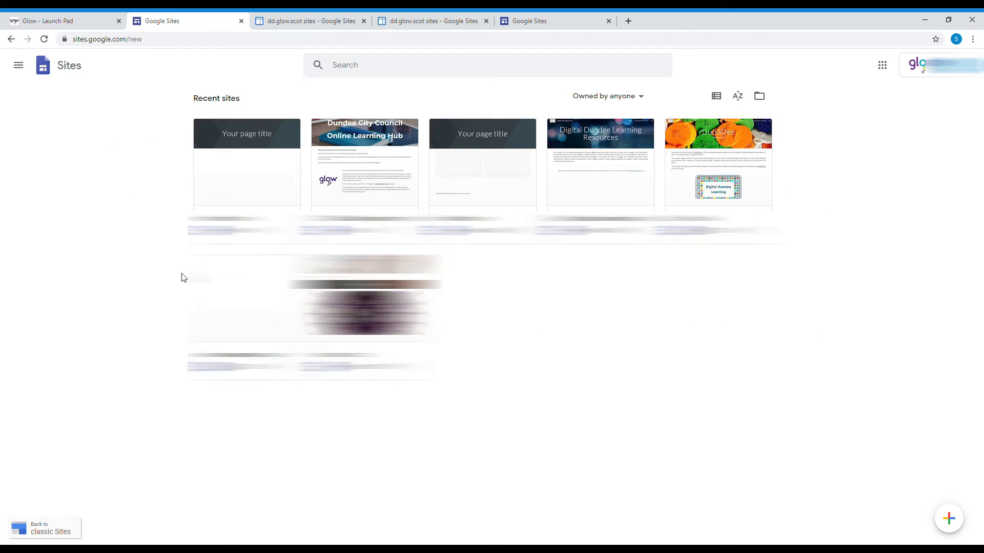
left_click(948, 521)
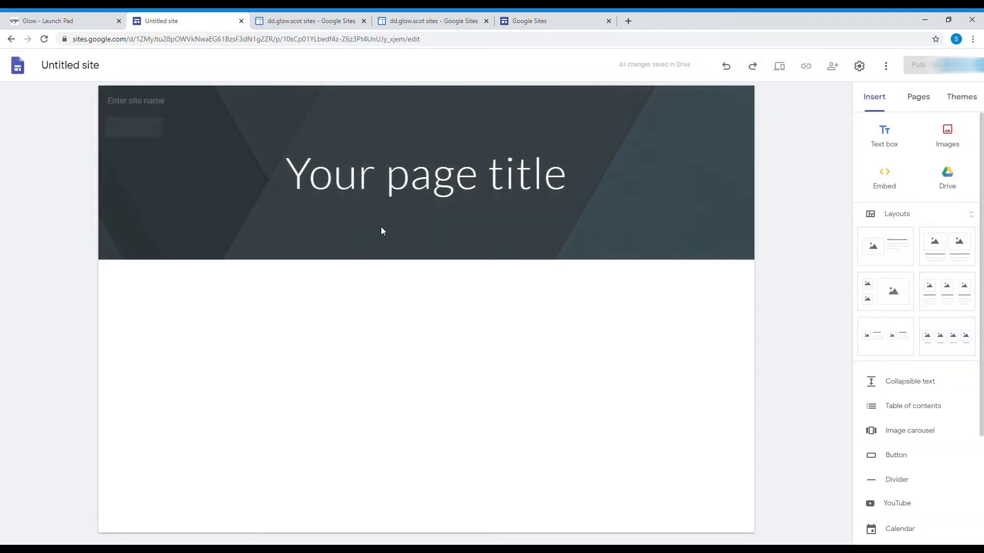
Replace the placeholder page title in the header with "Test Website"
left_click(582, 179)
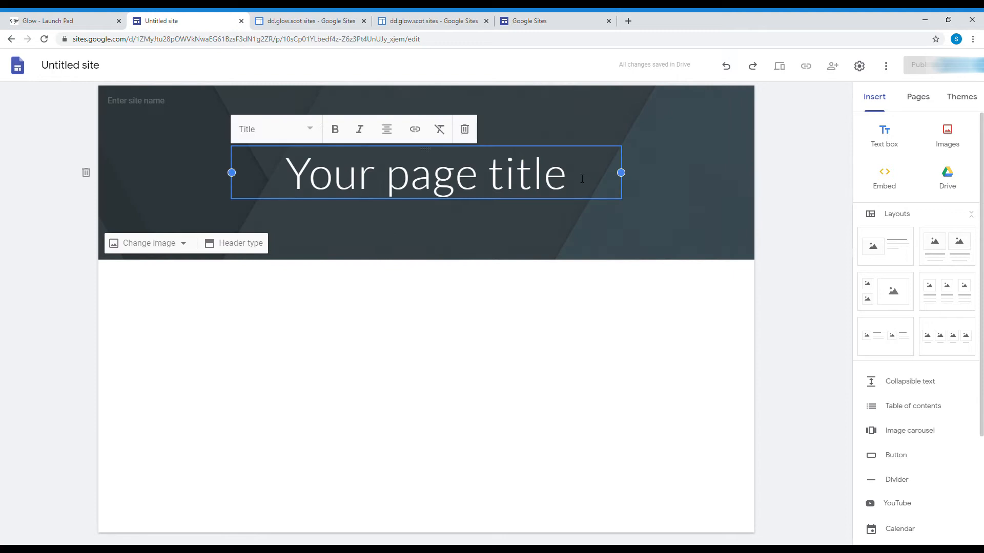
left_click_drag(579, 187, 218, 183)
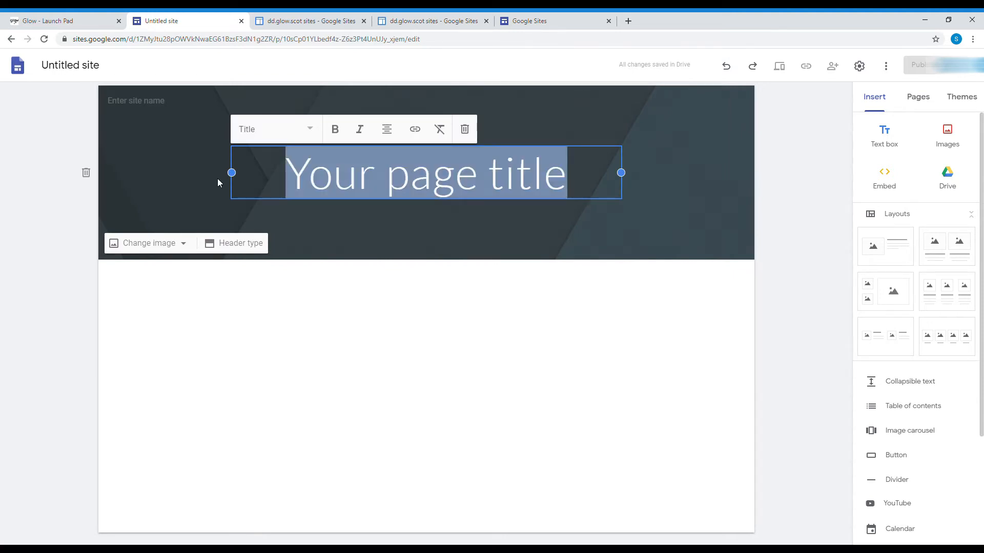
type("T")
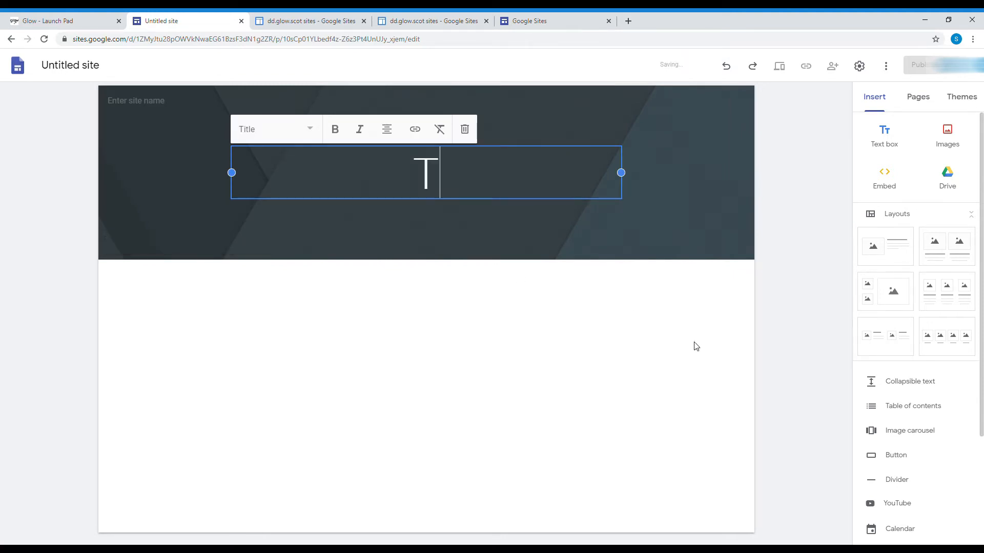
type("est Website")
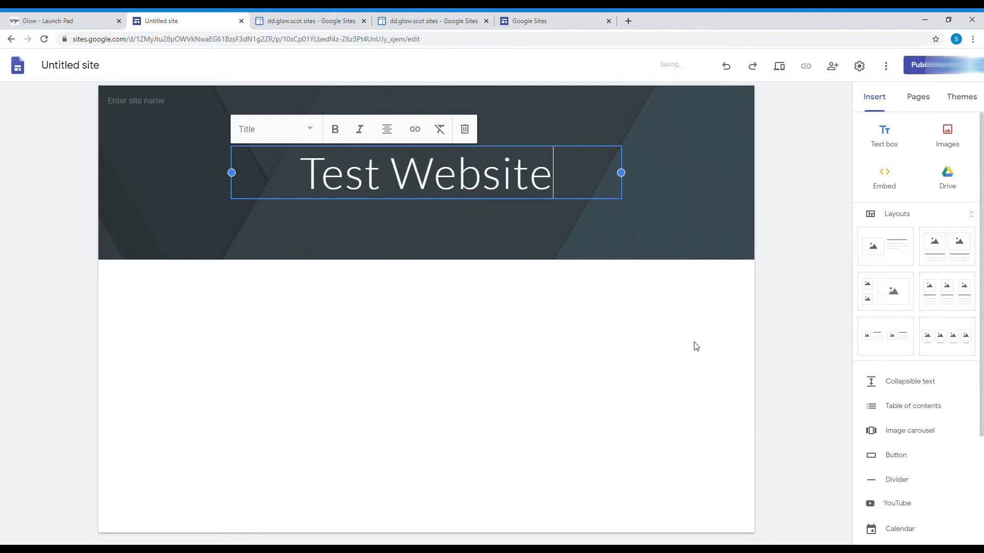
left_click(768, 331)
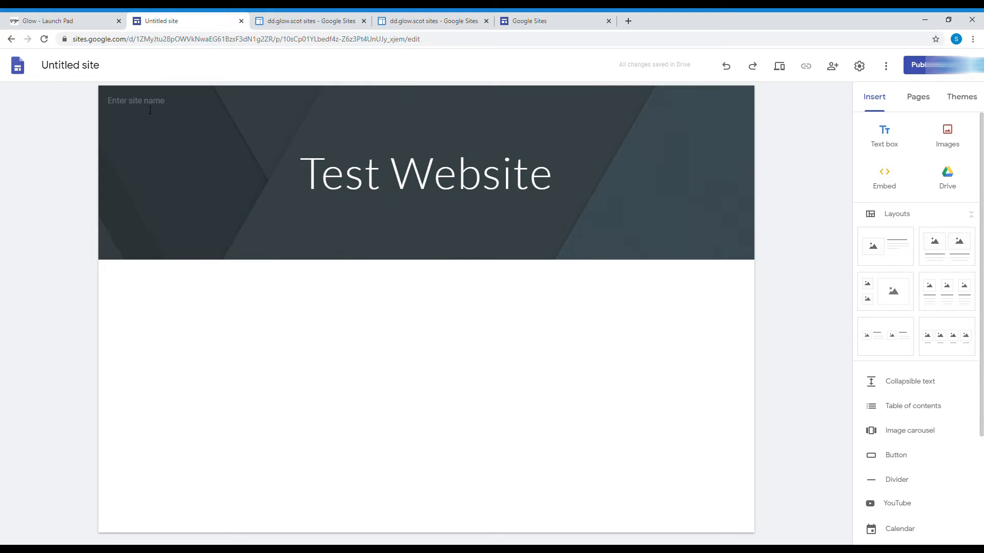
left_click(92, 20)
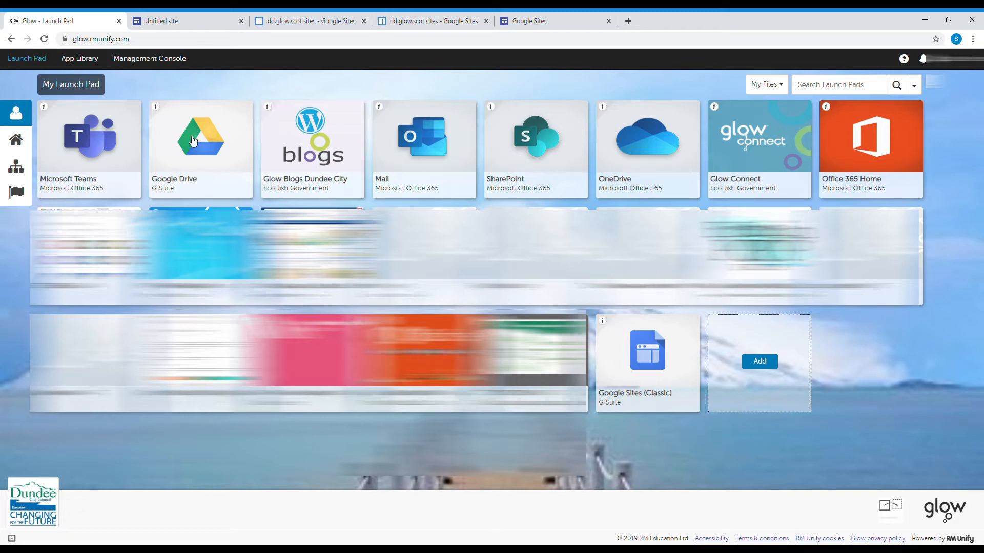
left_click(166, 21)
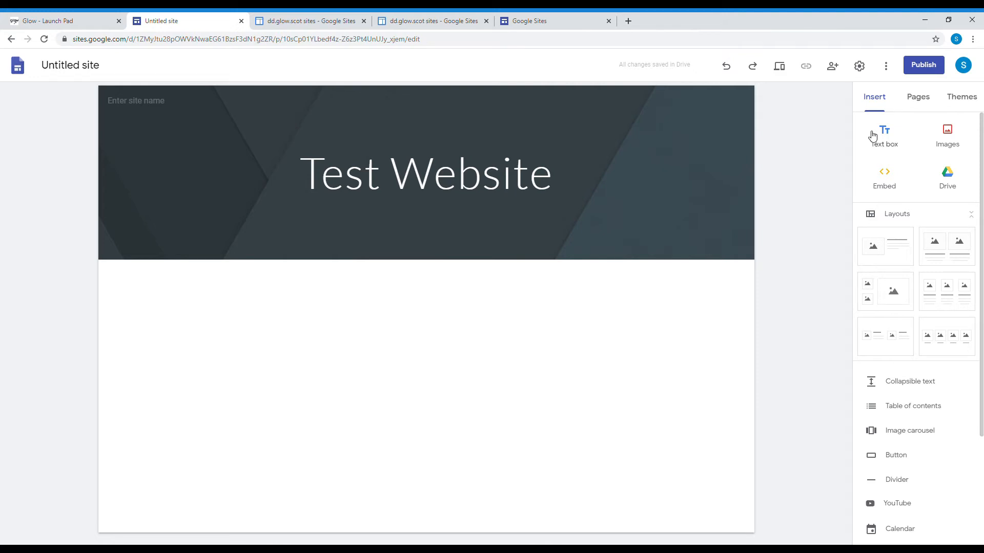
Try the Impression theme on the site, and apply the Vision theme with the purple colour
left_click(966, 98)
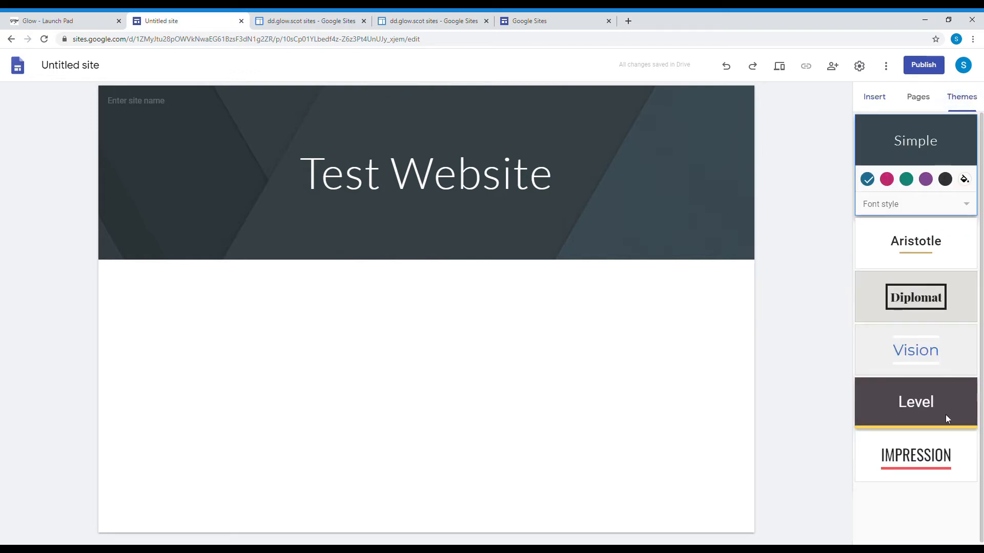
left_click(940, 467)
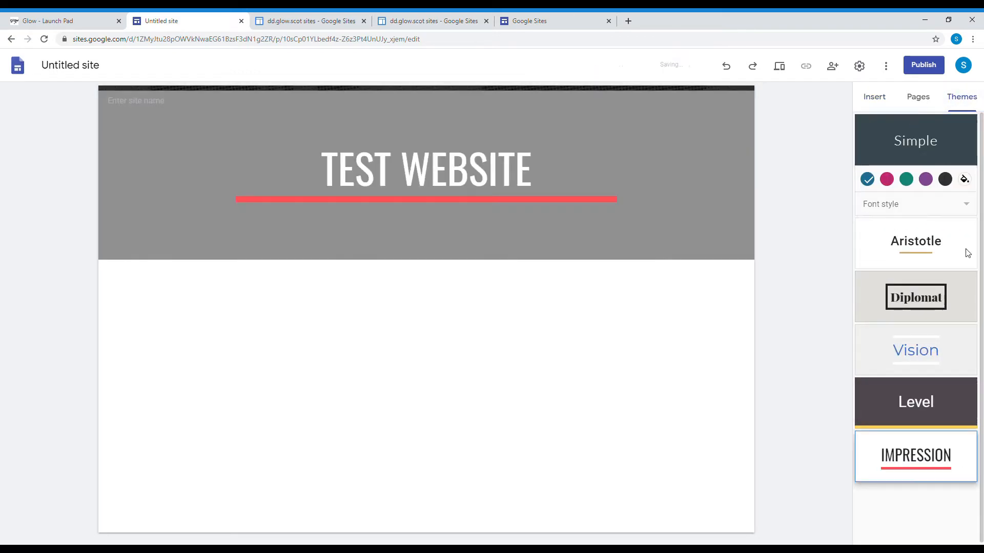
left_click(929, 308)
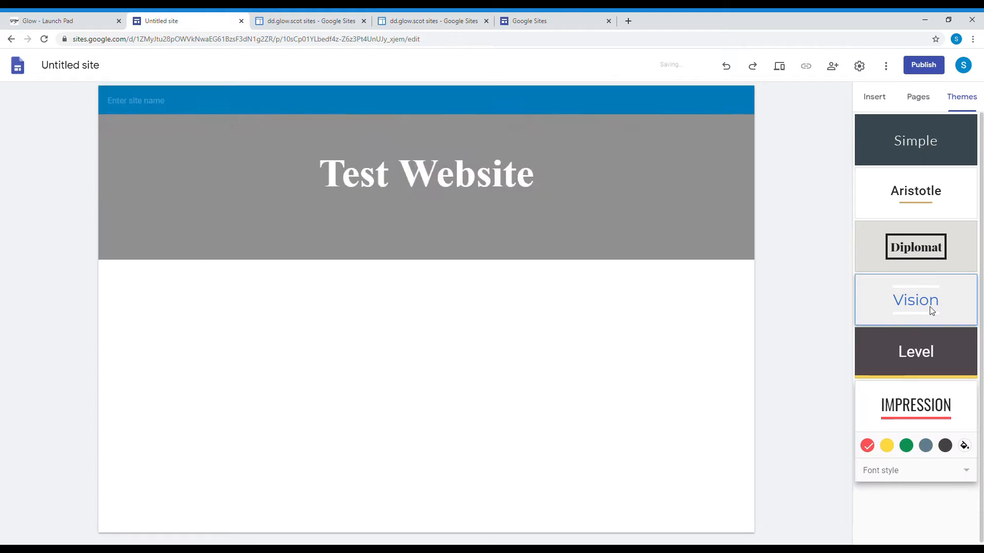
mouse_move(246, 200)
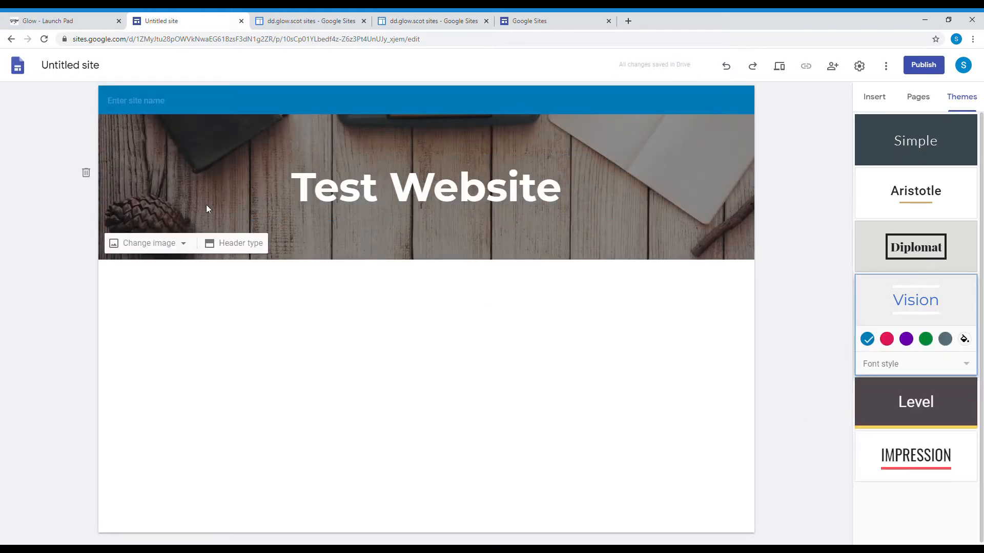
left_click(164, 246)
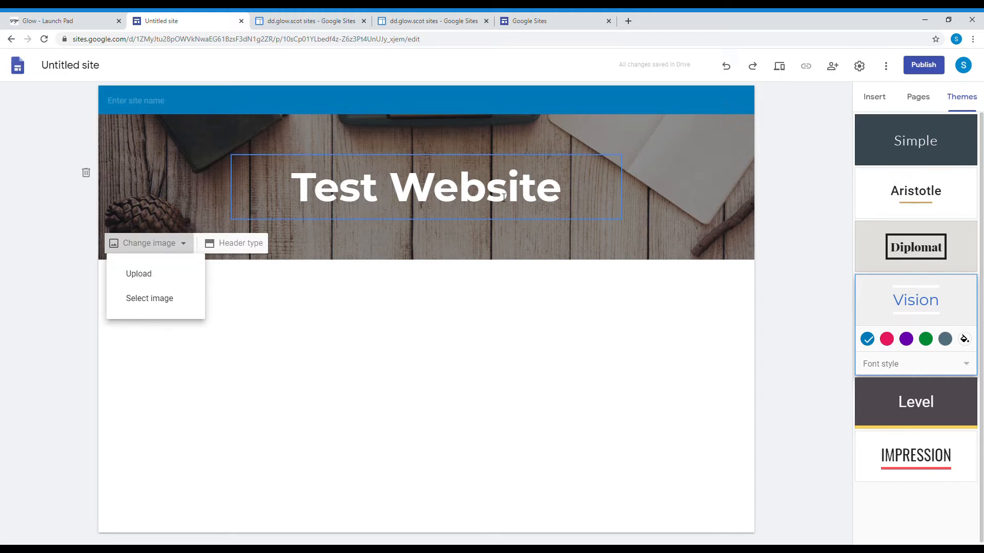
left_click(906, 340)
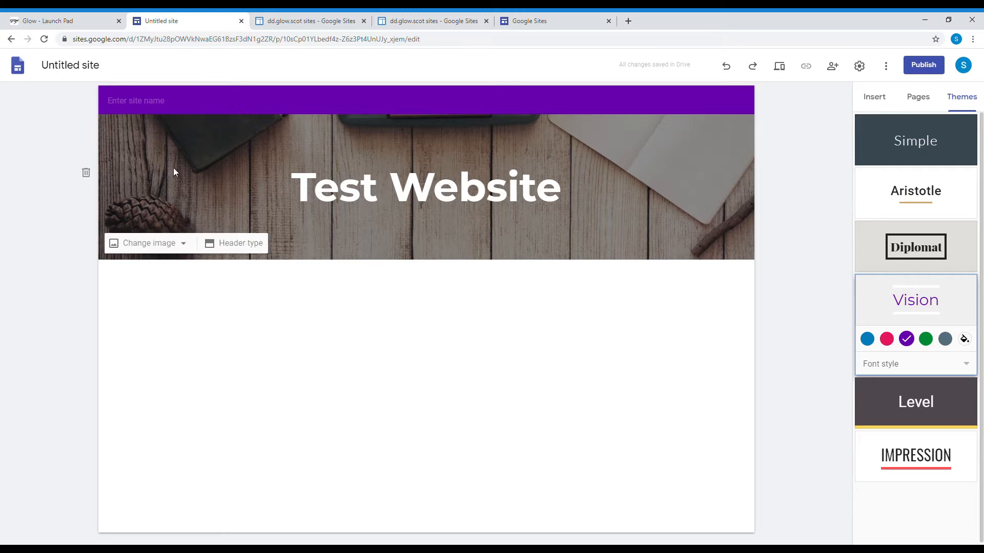
Try the Title only and Large banner header types on the home page, and set the header to Cover
left_click(247, 246)
left_click(359, 248)
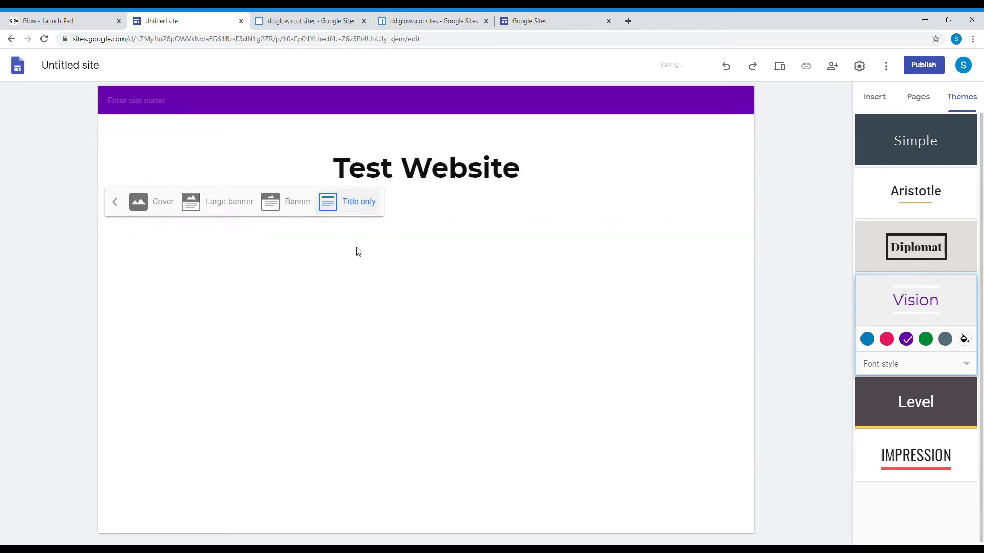
left_click(201, 205)
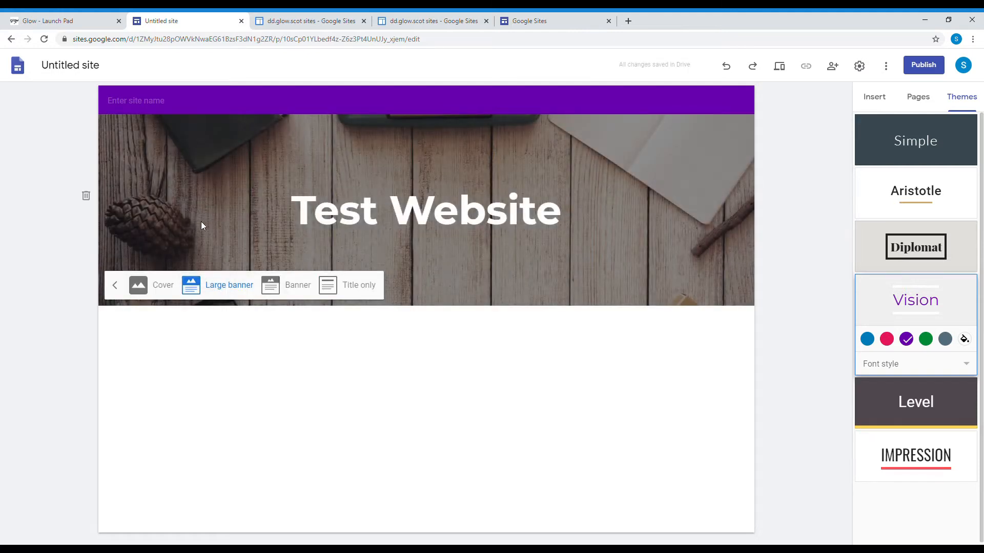
left_click(167, 286)
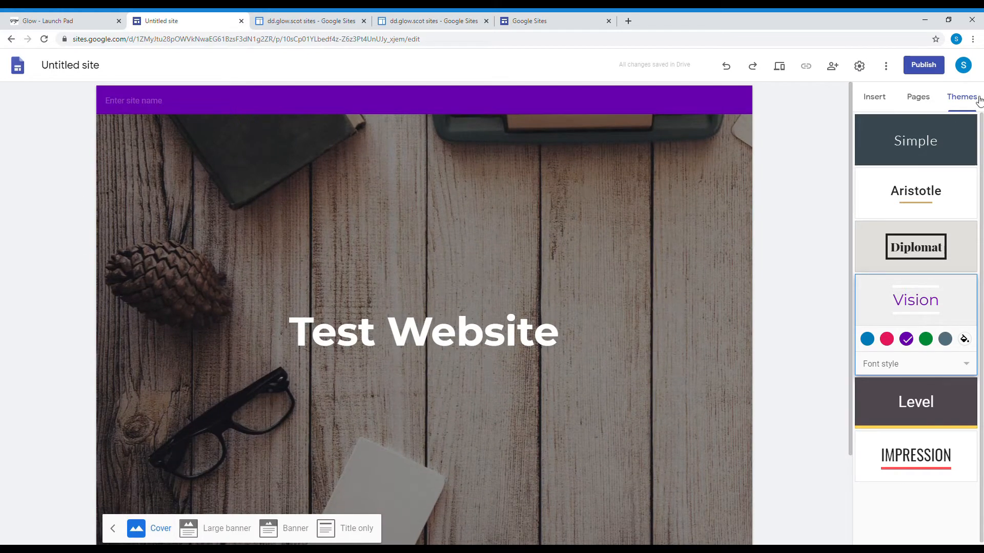
scroll(498, 365, "down", 2)
scroll(498, 368, "up", 2)
Add a subpage named "Subpage1" under the Home page
left_click(925, 100)
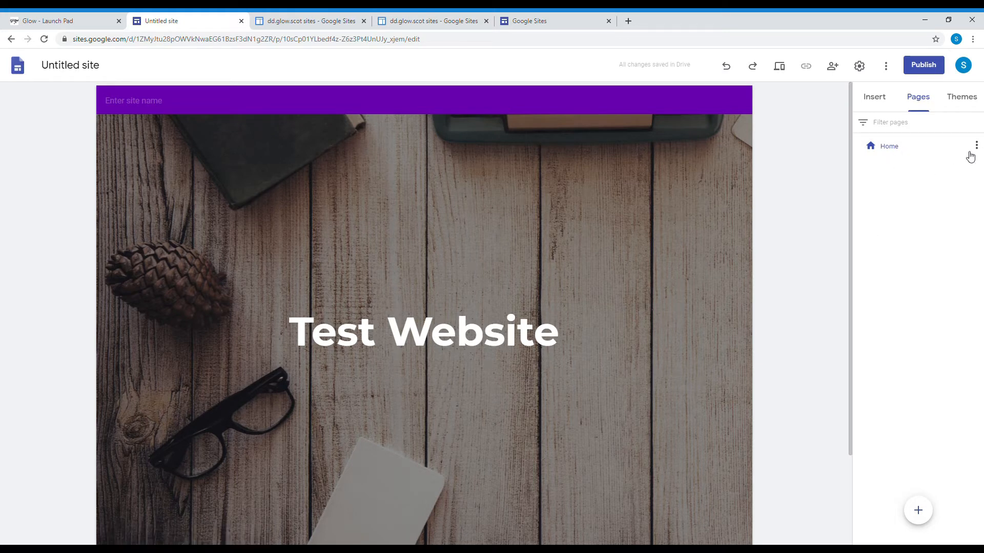
left_click(927, 151)
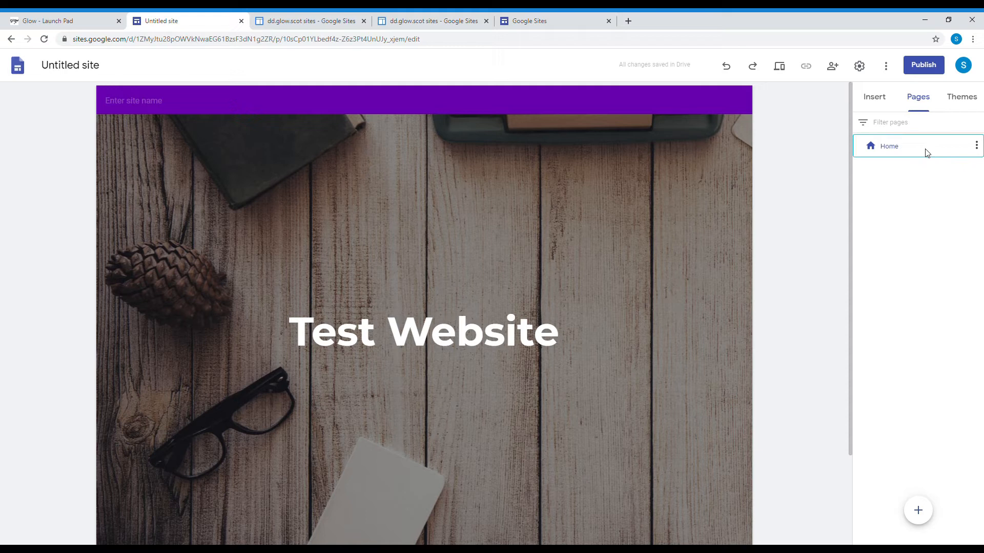
left_click(978, 150)
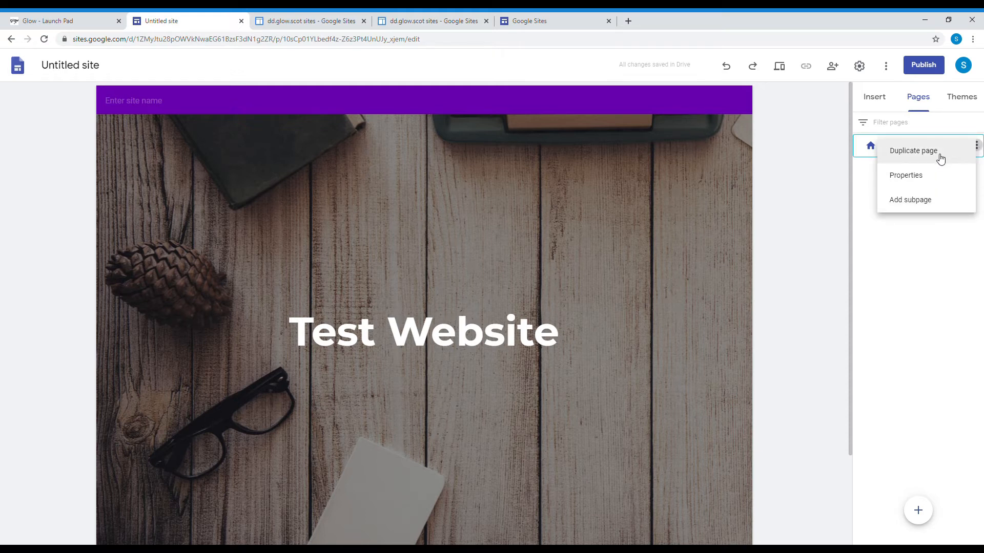
left_click(909, 200)
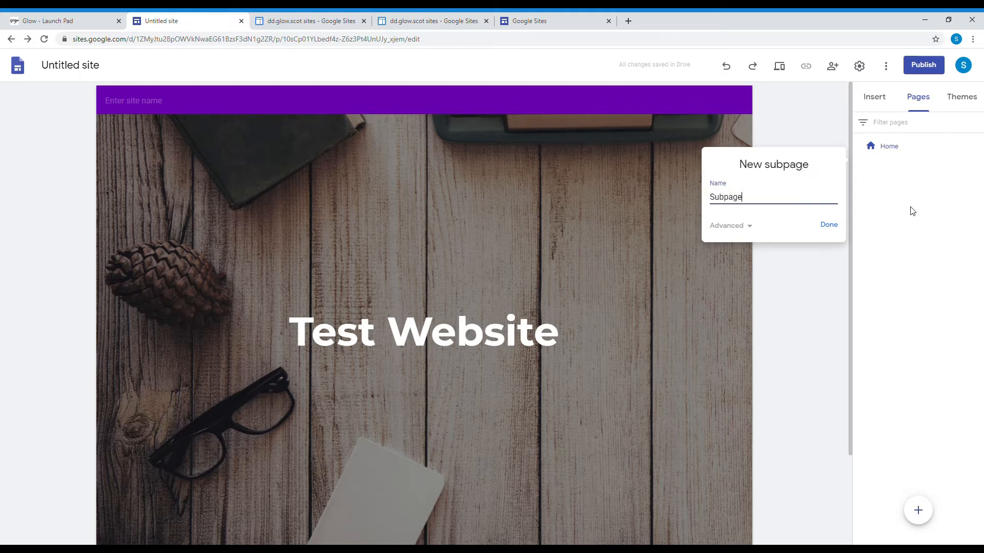
type("Subpage1")
left_click(828, 225)
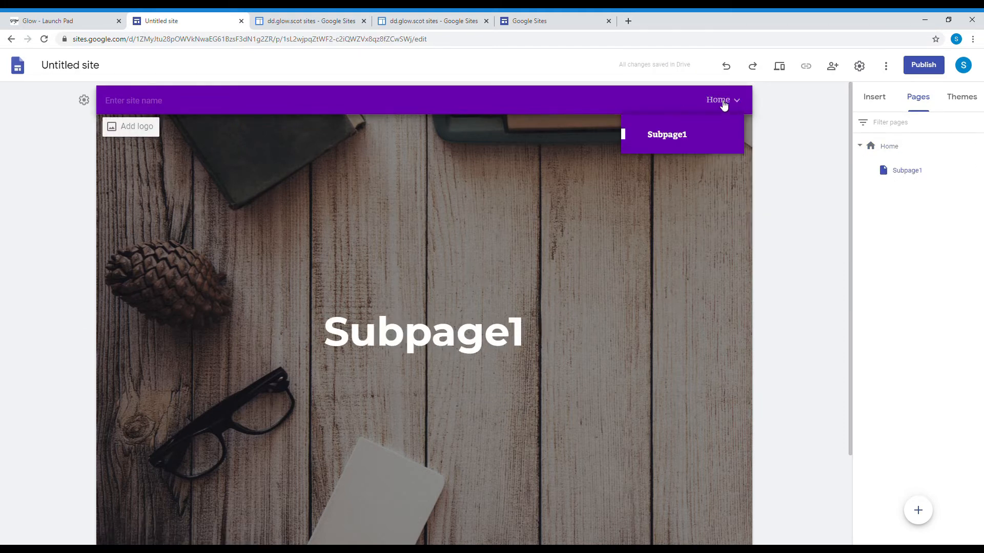
Visit Home and return to Subpage1 through the site navigation, and set Subpage1's header type to Banner
left_click(721, 101)
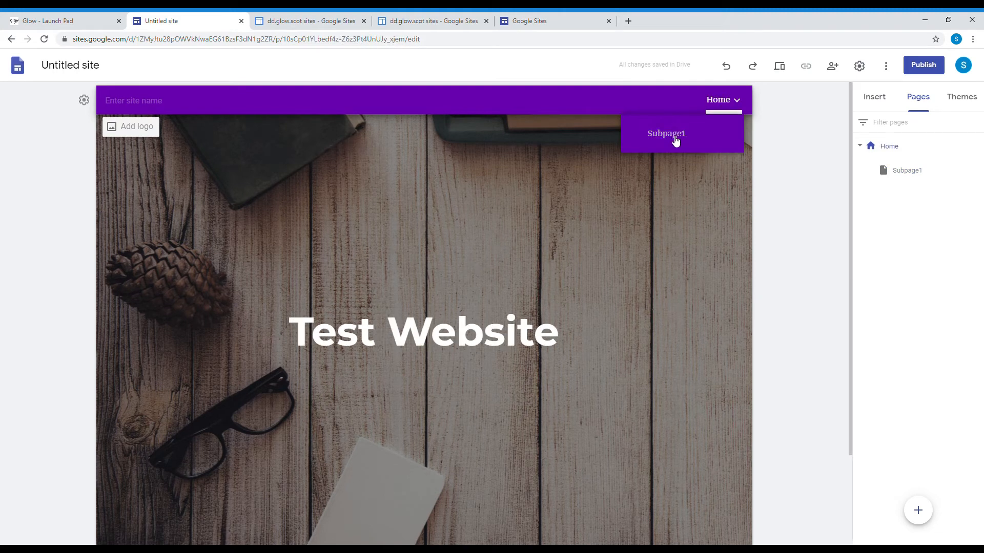
left_click(675, 138)
scroll(523, 358, "down", 2)
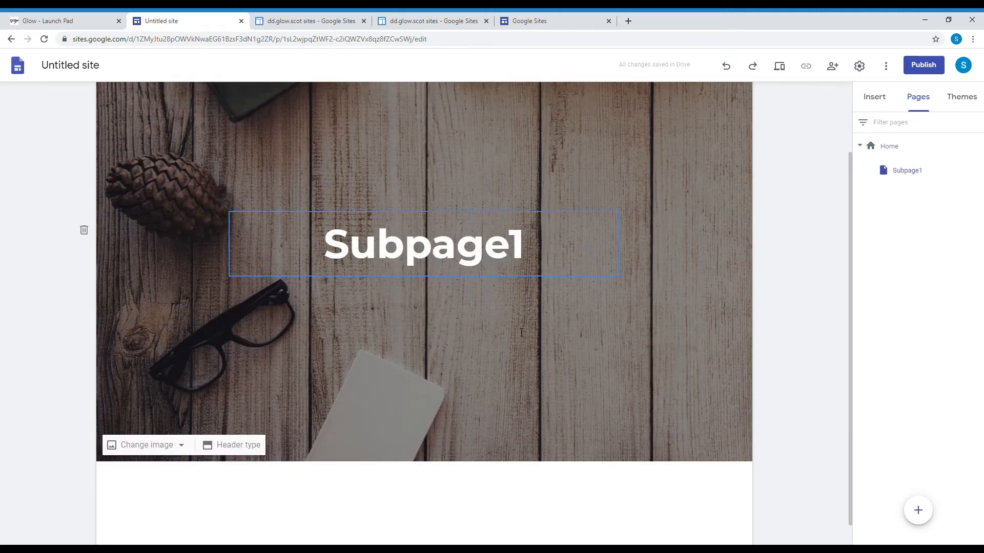
left_click(243, 427)
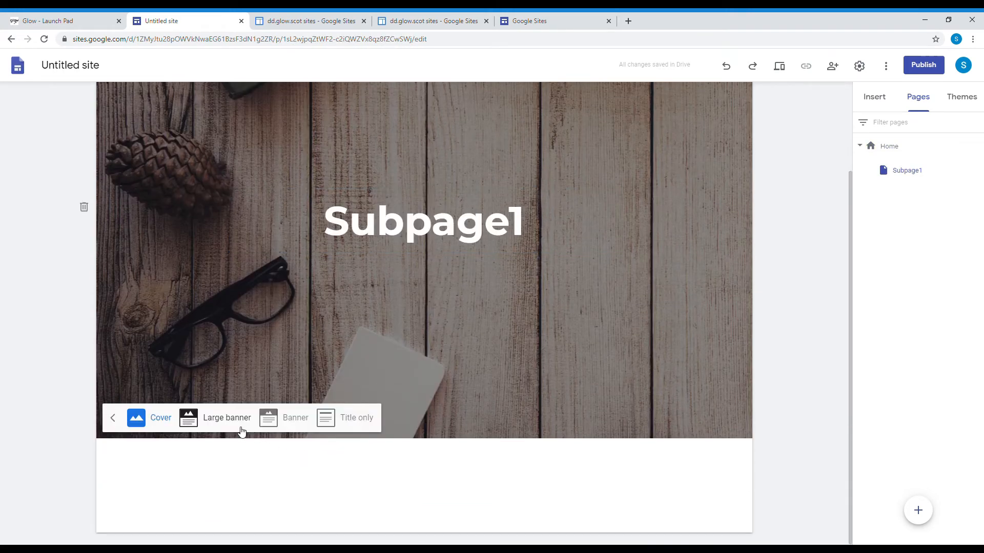
left_click(279, 417)
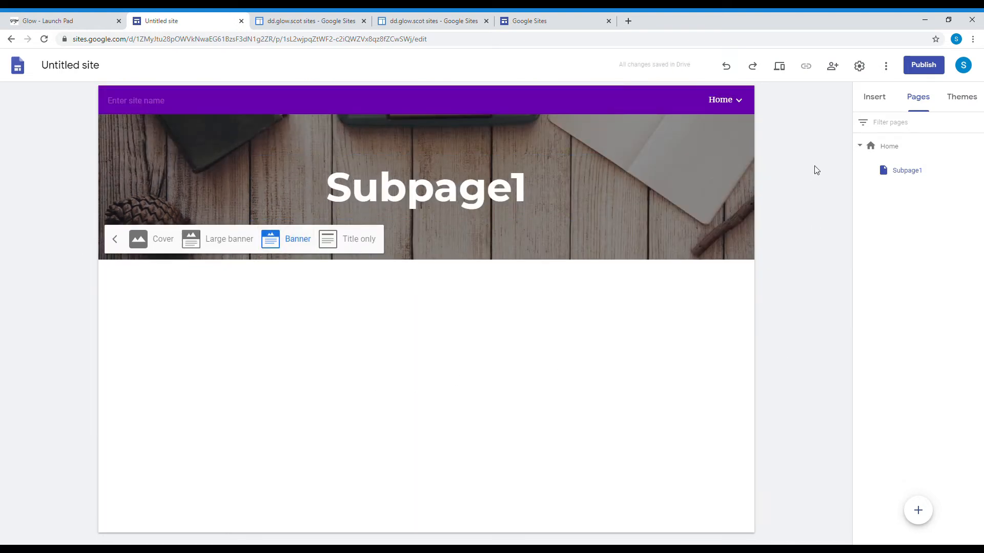
mouse_move(737, 107)
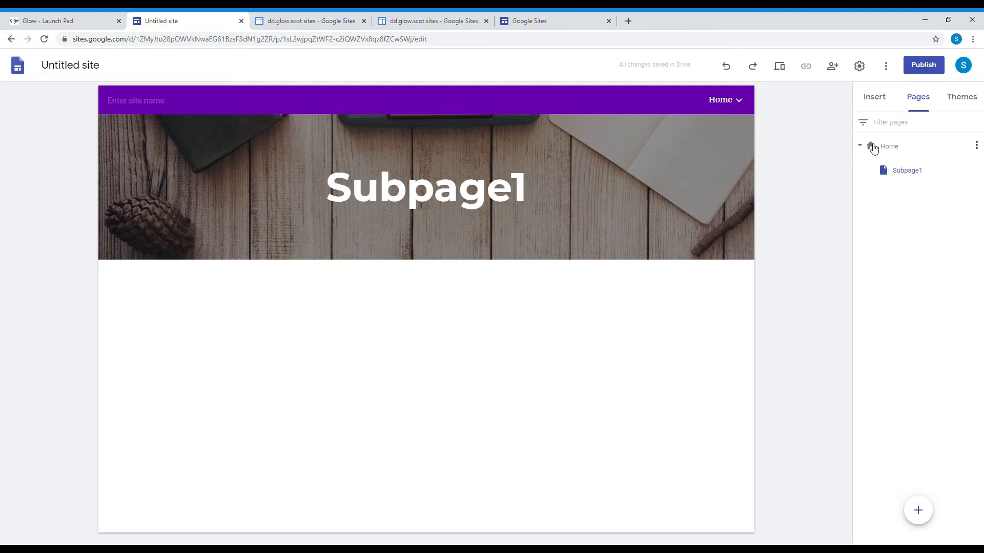
Add a new top-level page named "Pupils" to the site
mouse_move(918, 510)
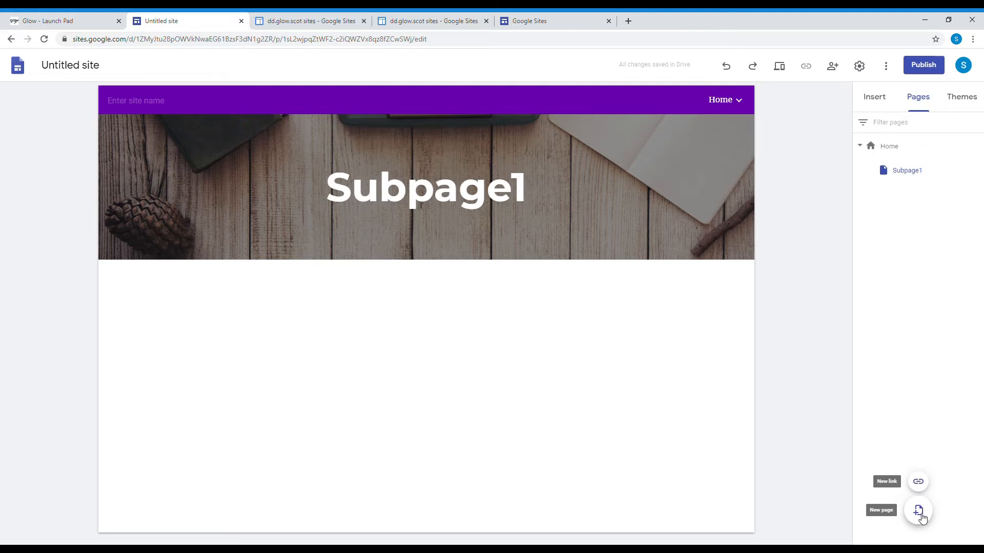
left_click(920, 515)
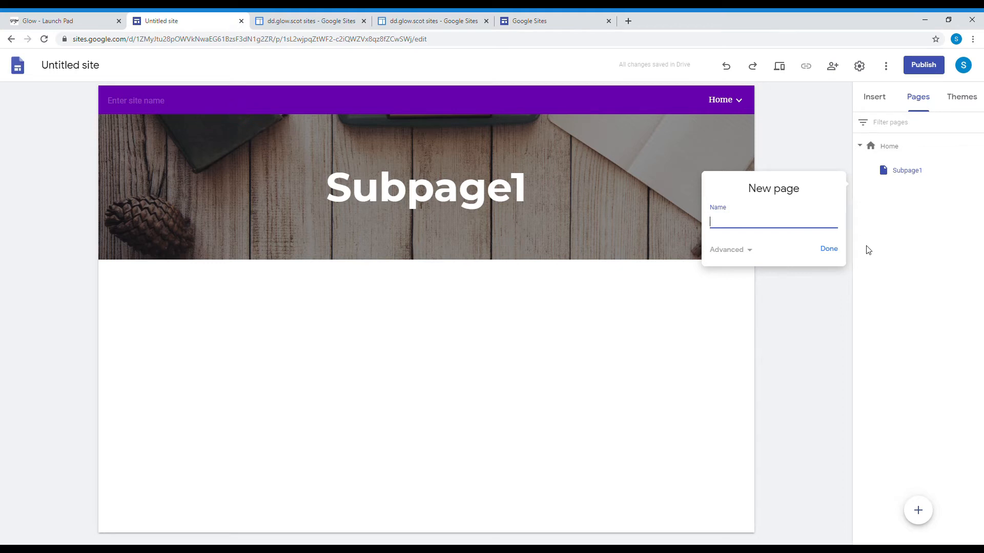
left_click(830, 250)
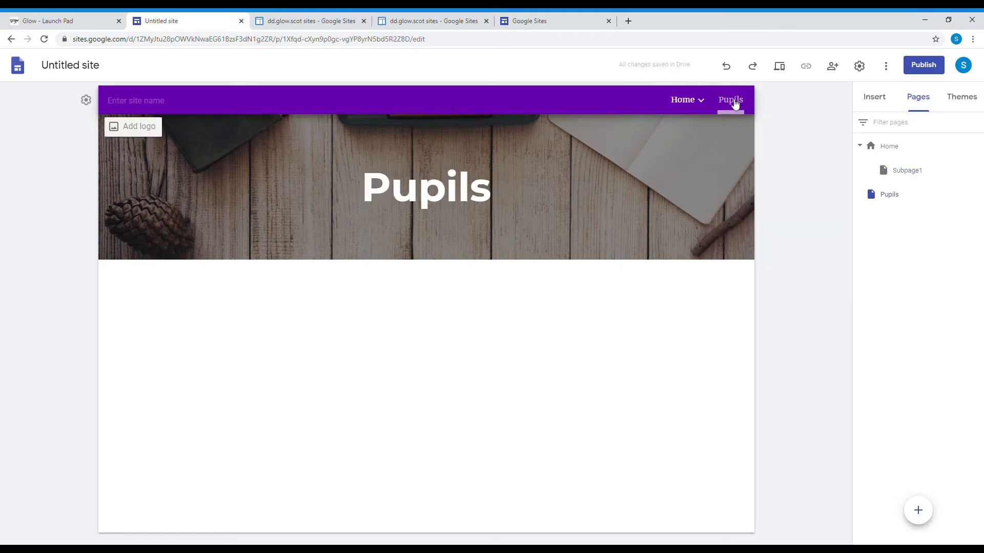
Add a subpage named "Resources" under the Pupils page
mouse_move(897, 197)
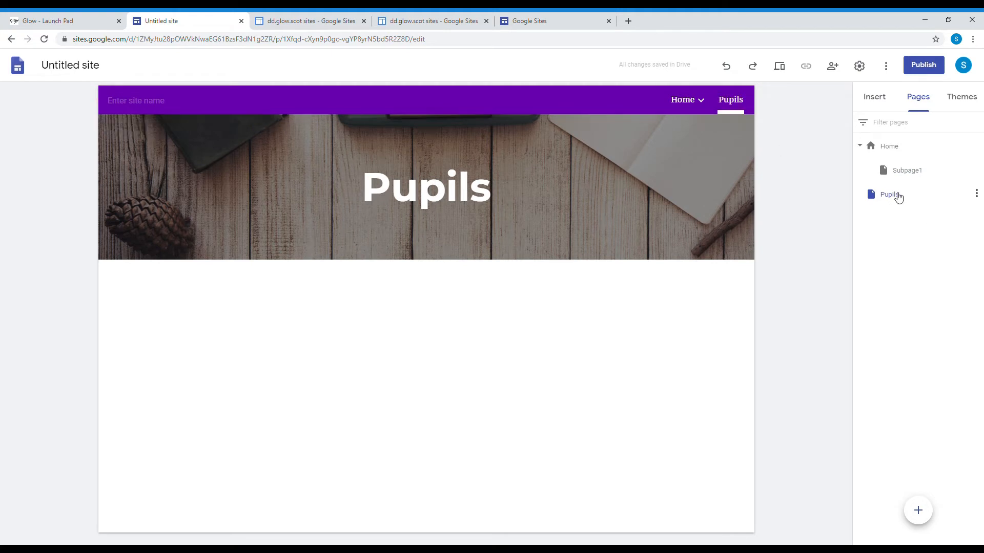
left_click(976, 194)
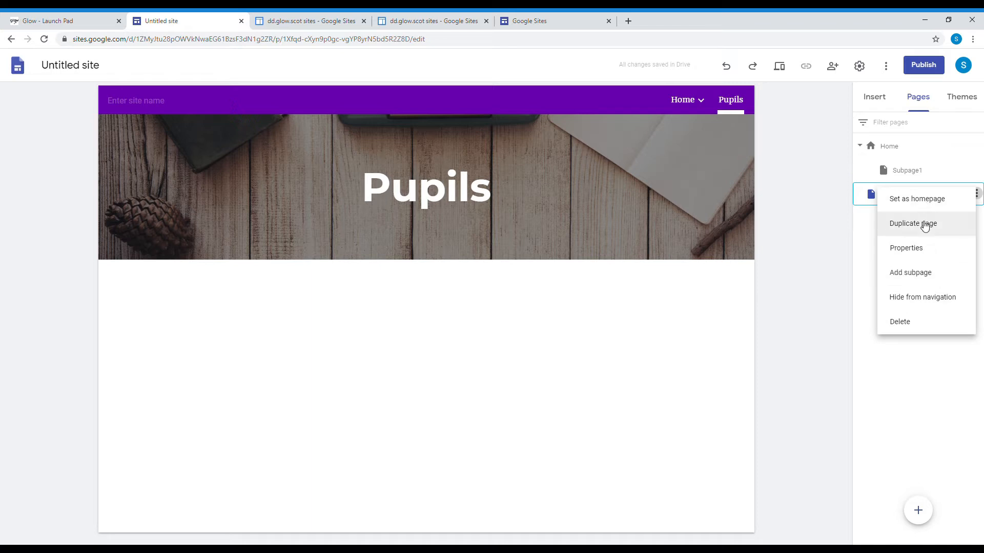
left_click(920, 272)
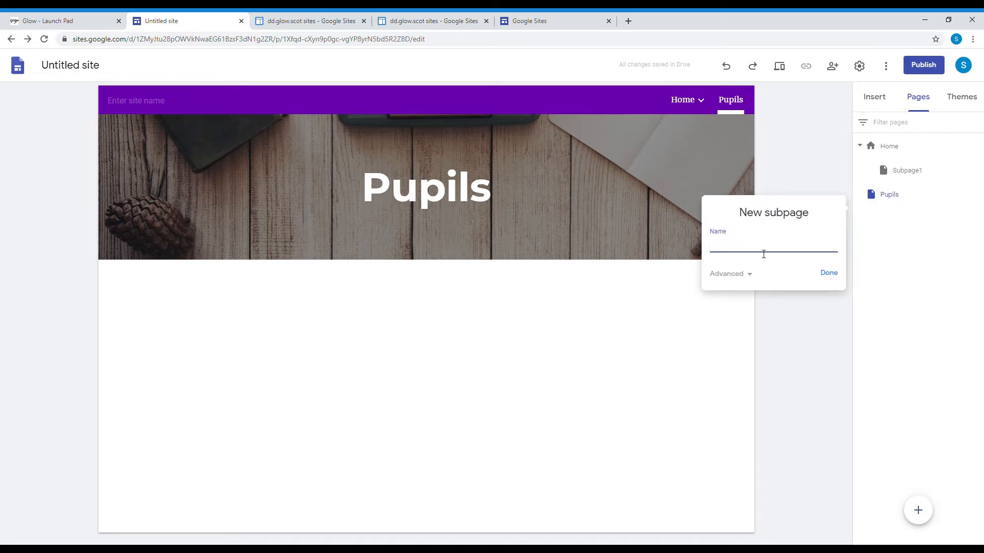
type("Resources")
left_click(828, 273)
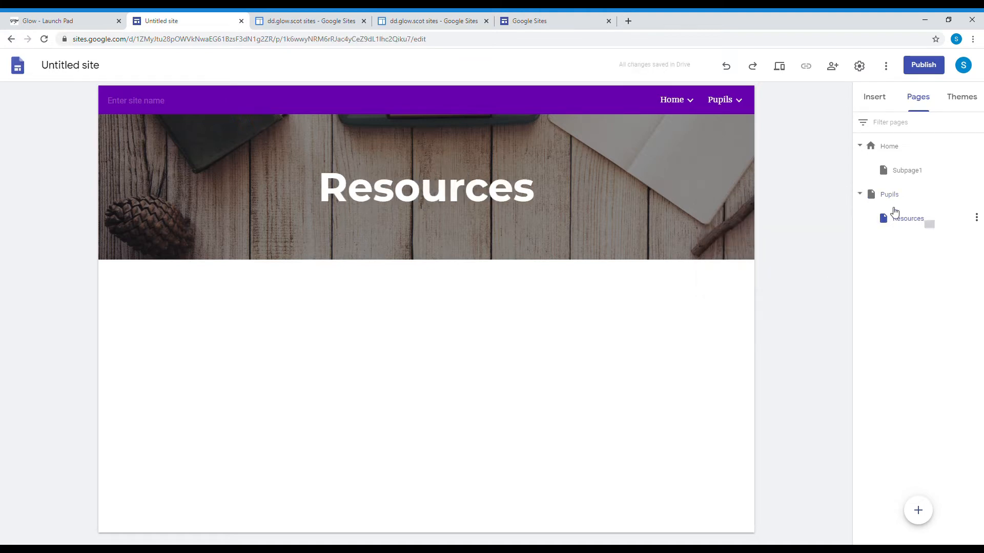
Add two more subpages under the Pupils page, named "BGE" and "Senior Phase"
left_click(976, 195)
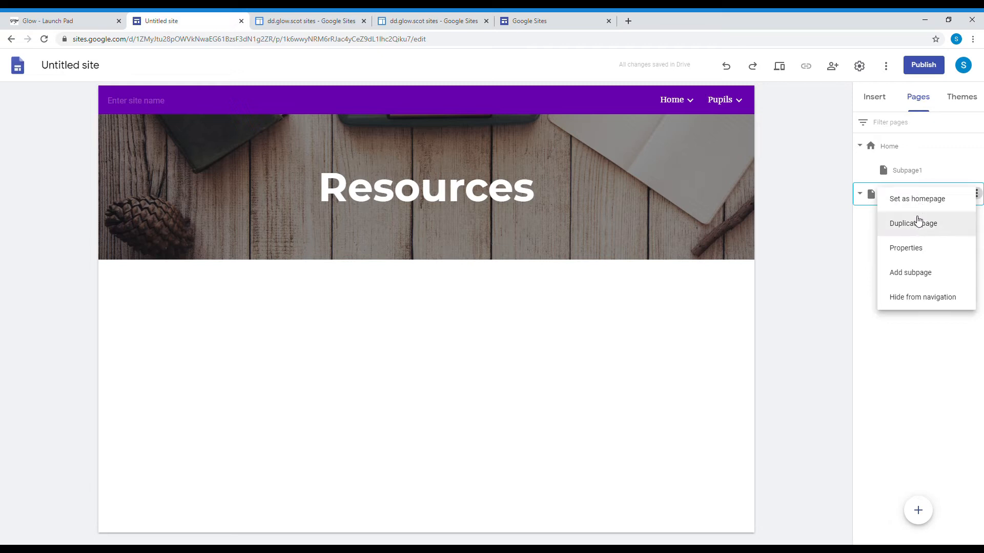
left_click(915, 271)
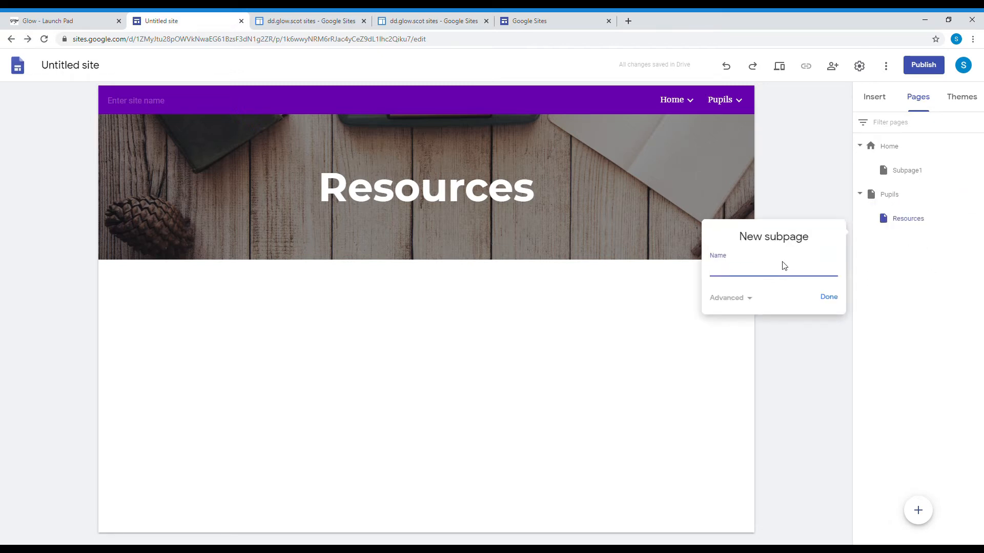
type("BGE")
left_click(828, 297)
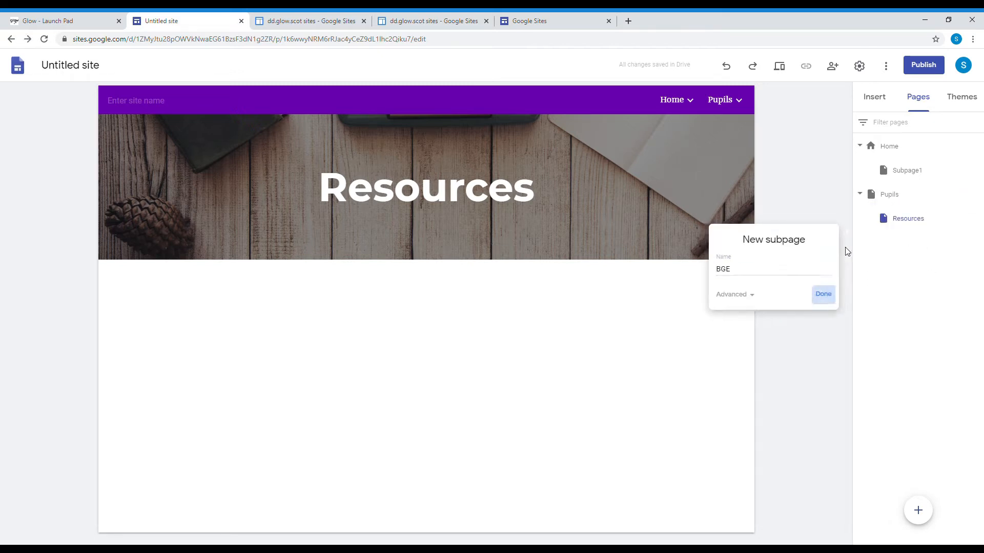
left_click(976, 194)
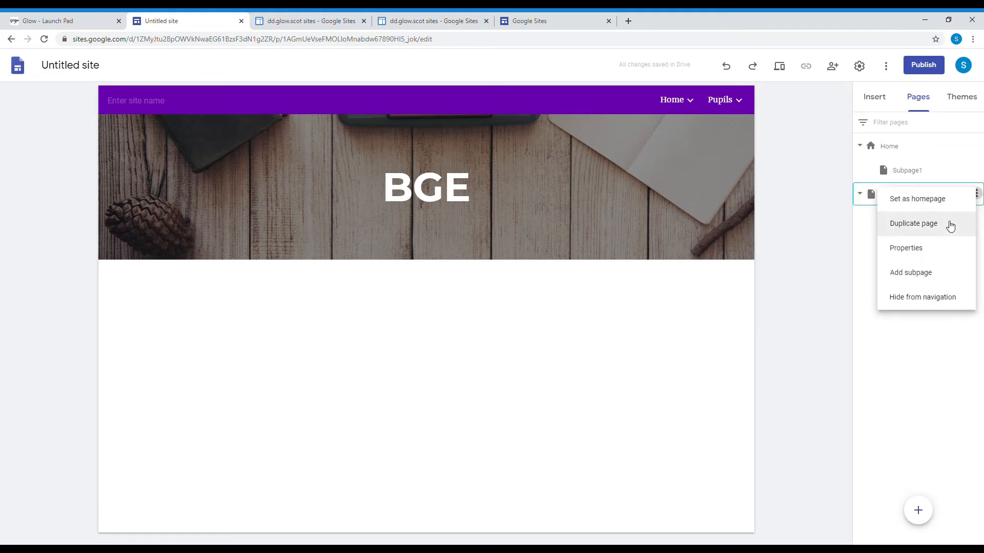
left_click(905, 264)
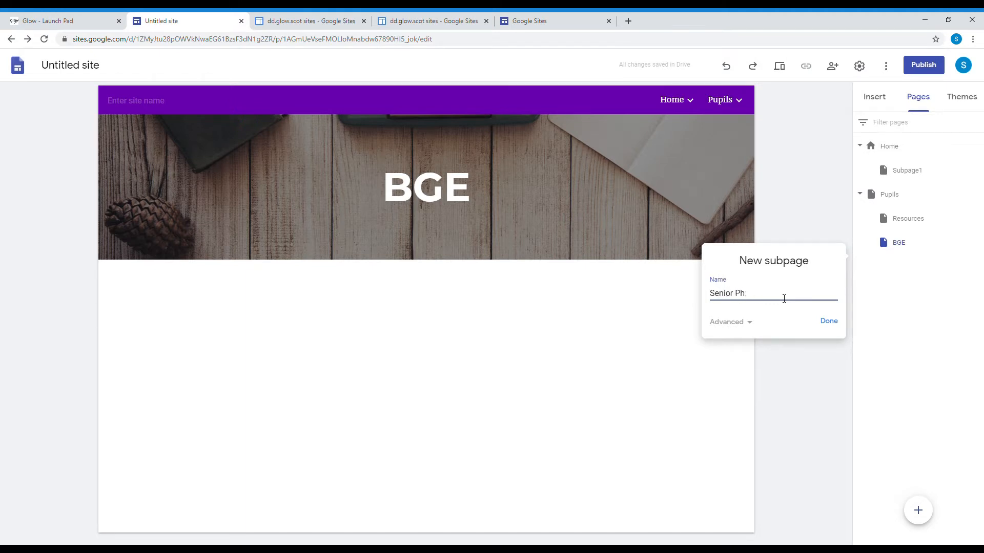
left_click(827, 321)
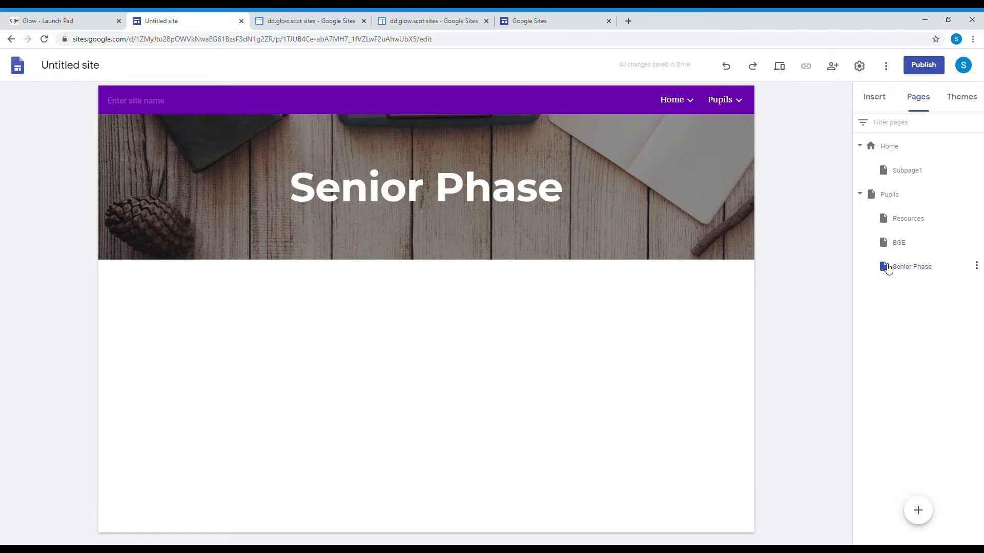
Look through the Pupils page and its subpages in the page list, and return to the Home page
left_click(906, 221)
left_click(899, 254)
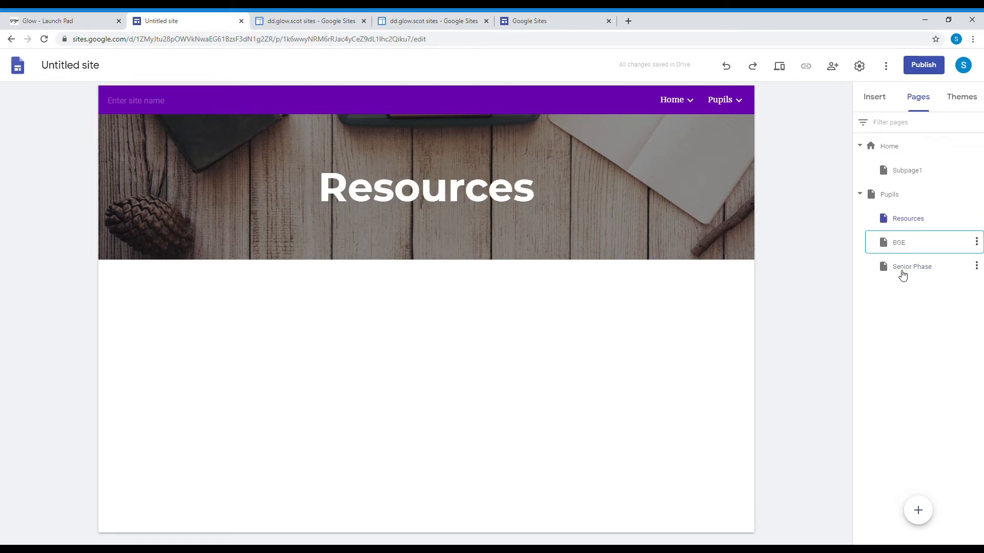
left_click(900, 270)
left_click(878, 194)
left_click(890, 148)
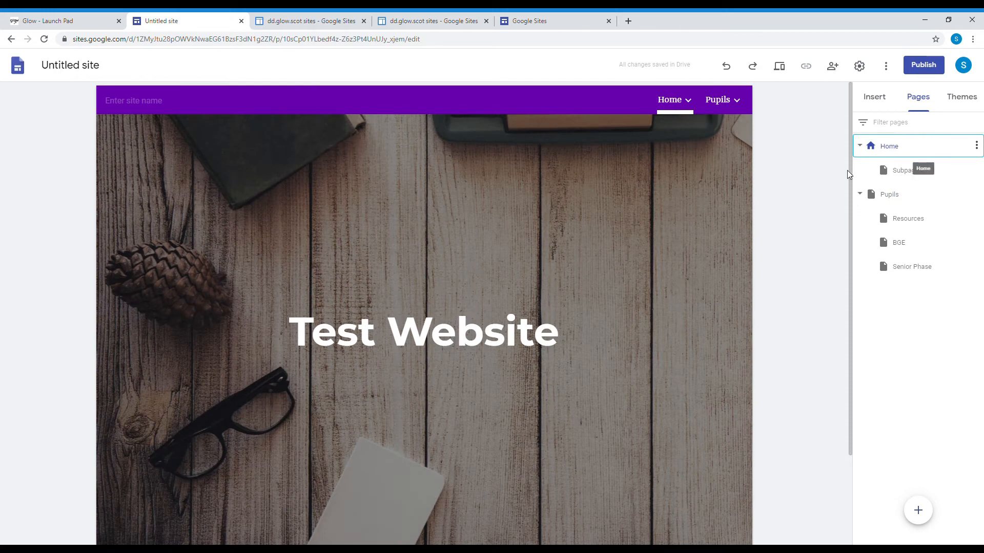
Add a text box below the Home page header reading "Hello and welcome to our new Test Website. We hope you enjoy!"
scroll(450, 309, "down", 2)
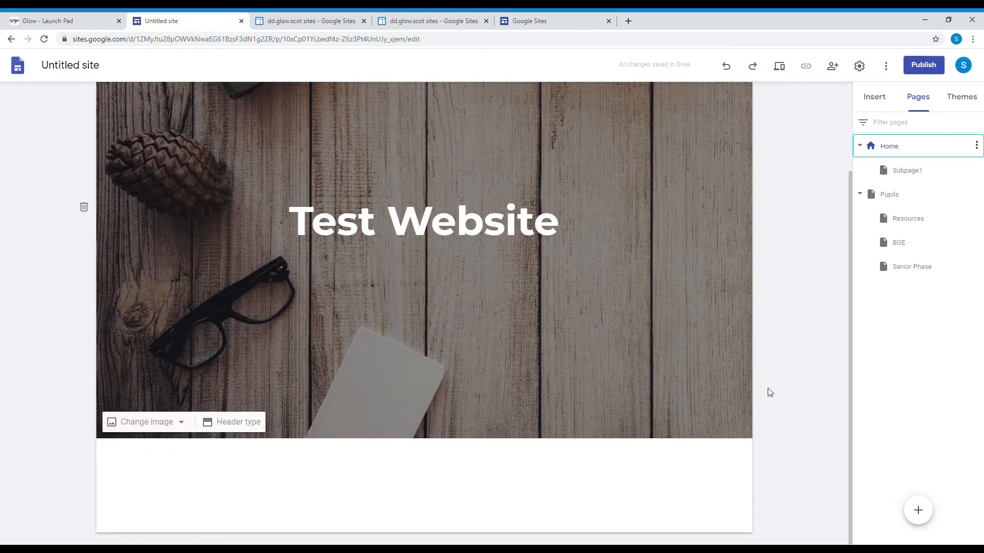
left_click(875, 102)
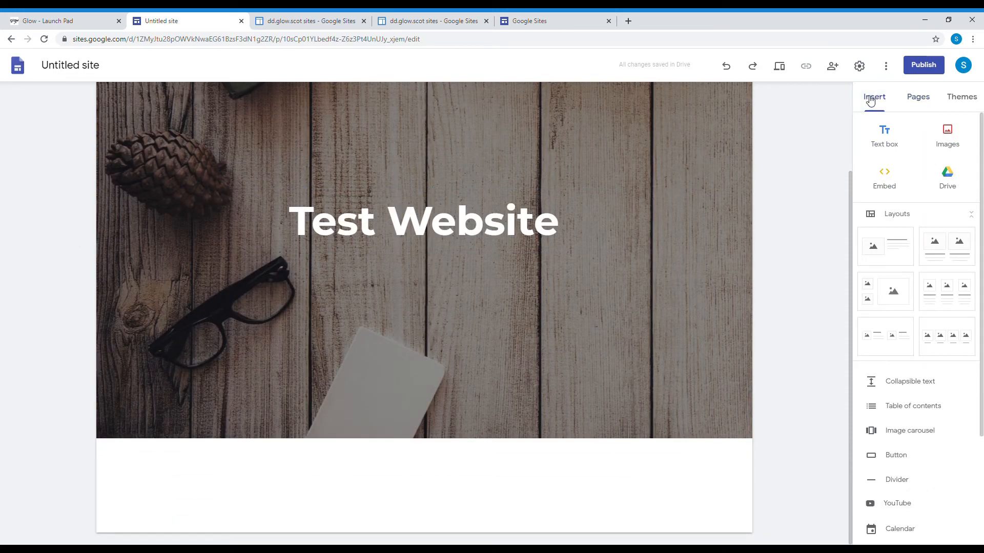
left_click(885, 139)
type("He")
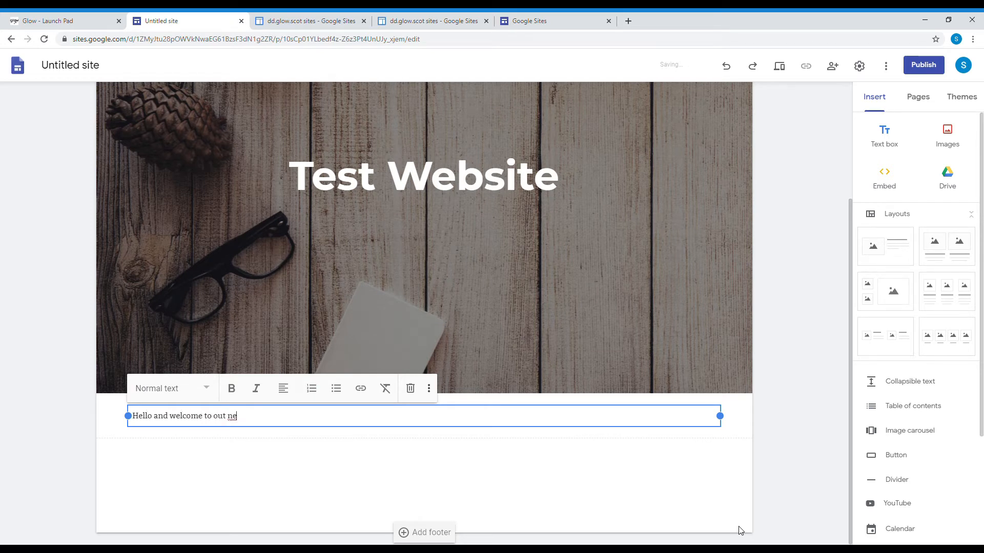
type("llo and welcome to our new Test Website. We hope you enjoy!")
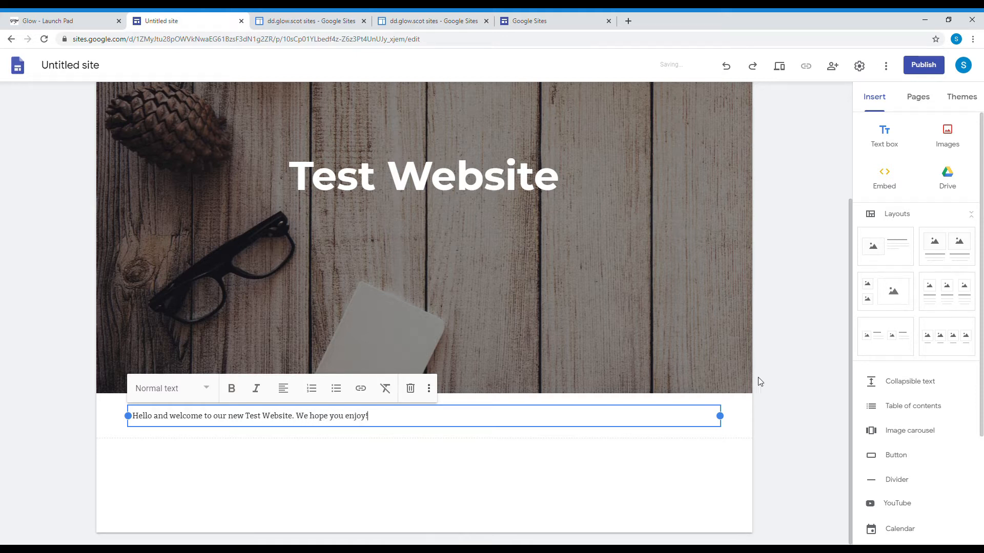
Format the welcome text with the Title style, make it italic and centre it
left_click_drag(403, 419, 134, 408)
left_click(182, 390)
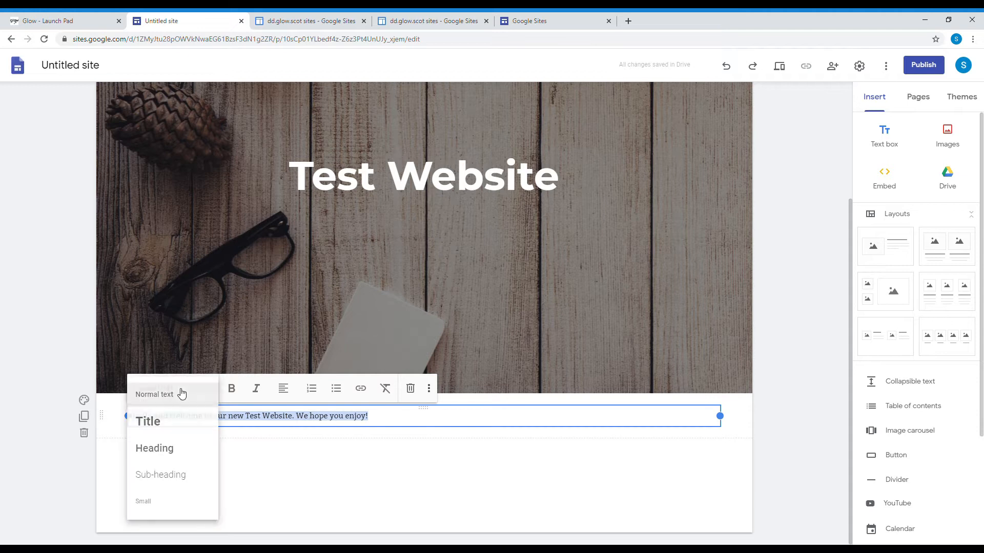
left_click(159, 430)
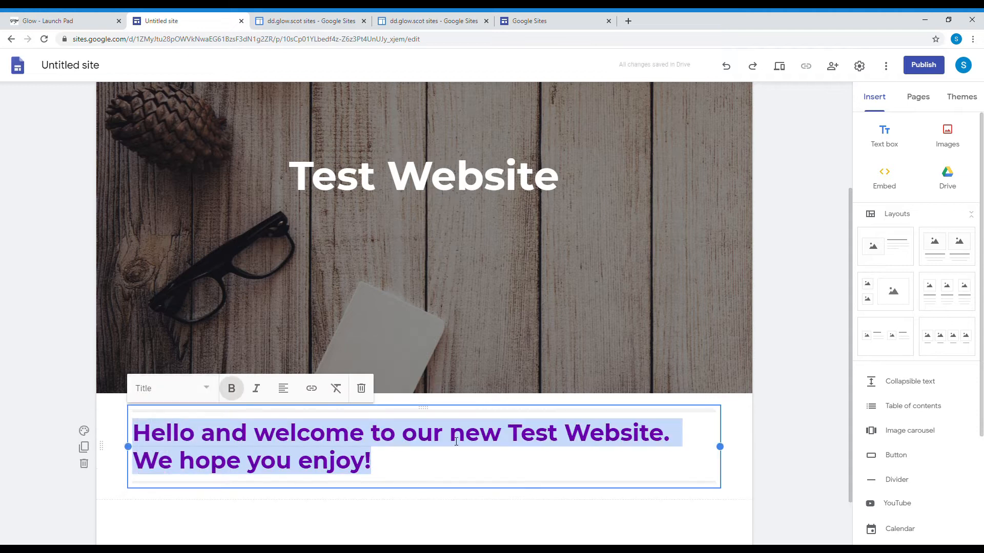
left_click(454, 471)
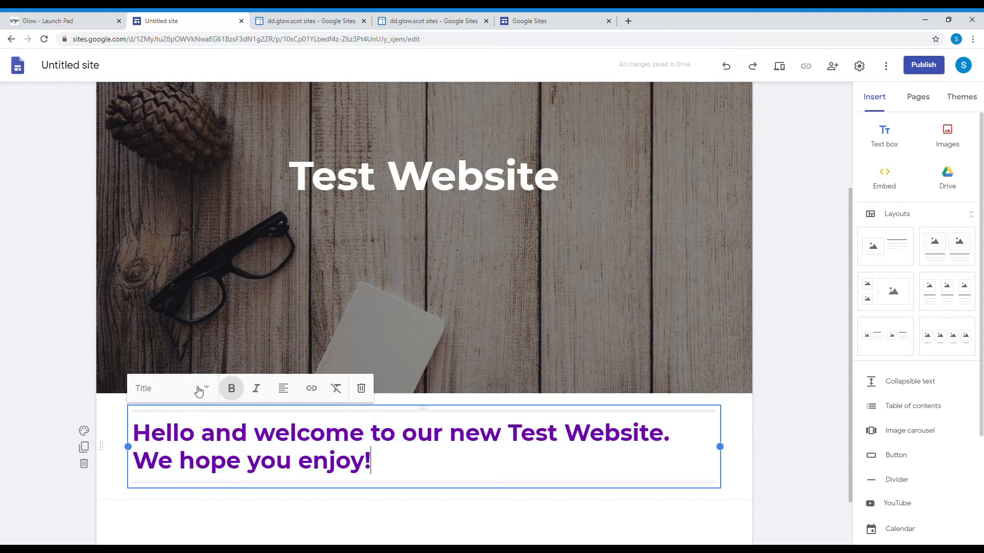
left_click_drag(371, 462, 192, 418)
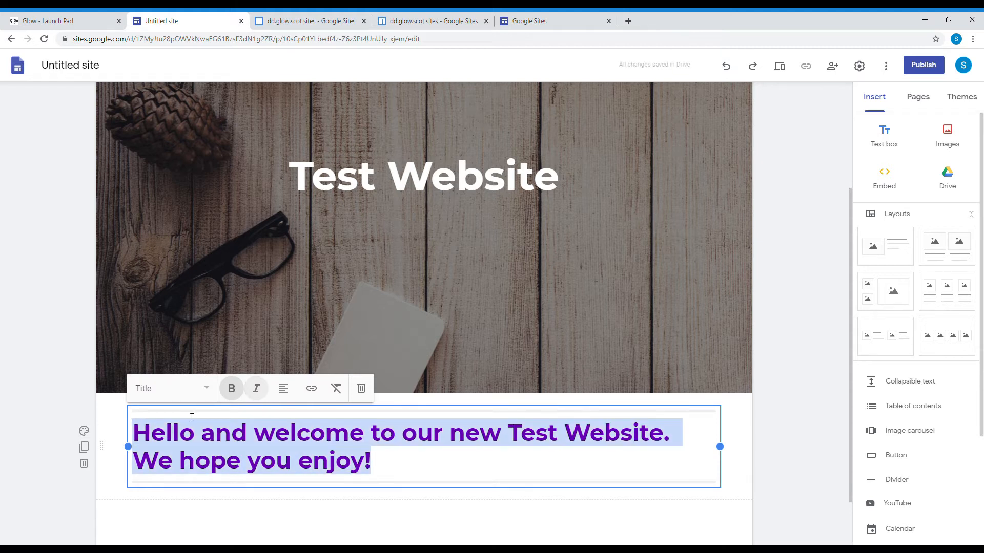
left_click(256, 389)
left_click(283, 389)
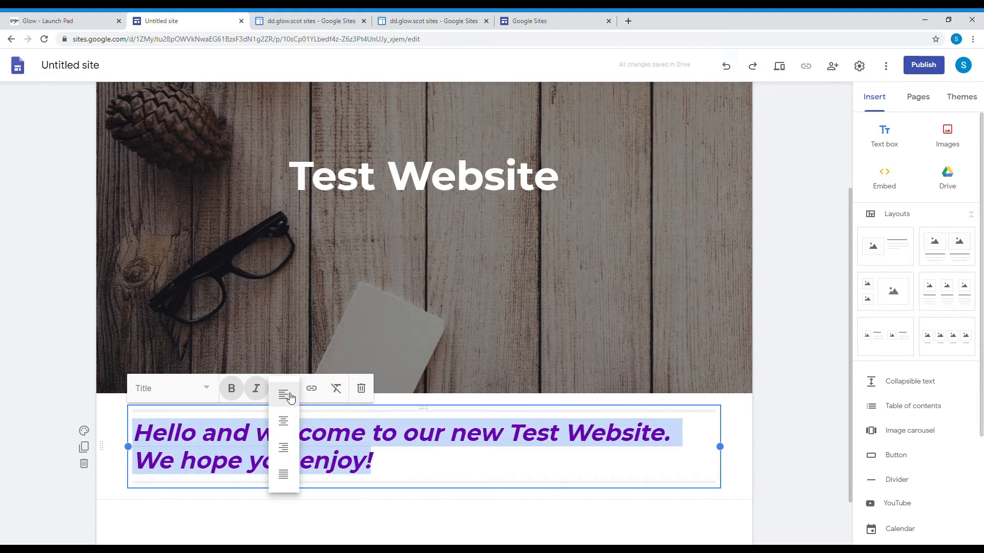
left_click(284, 422)
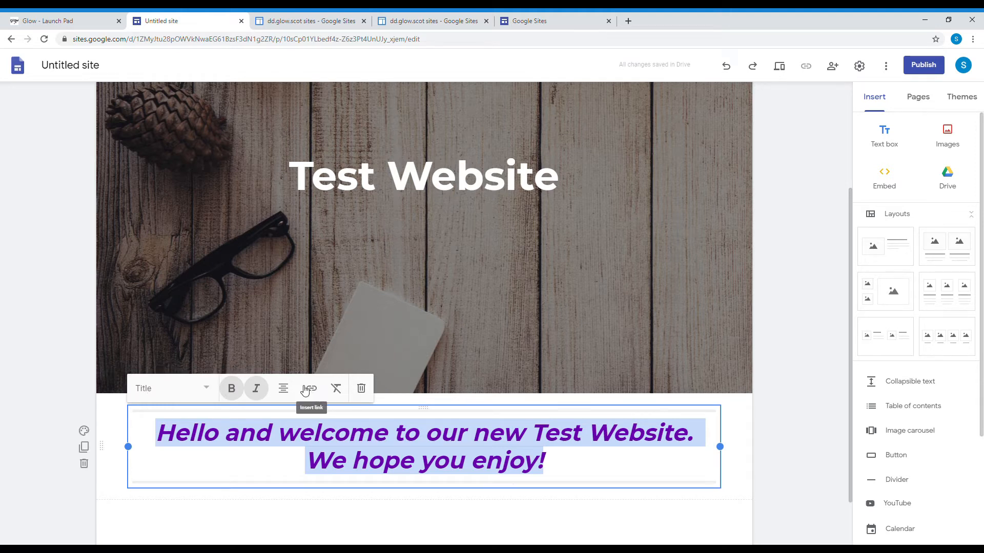
left_click(791, 464)
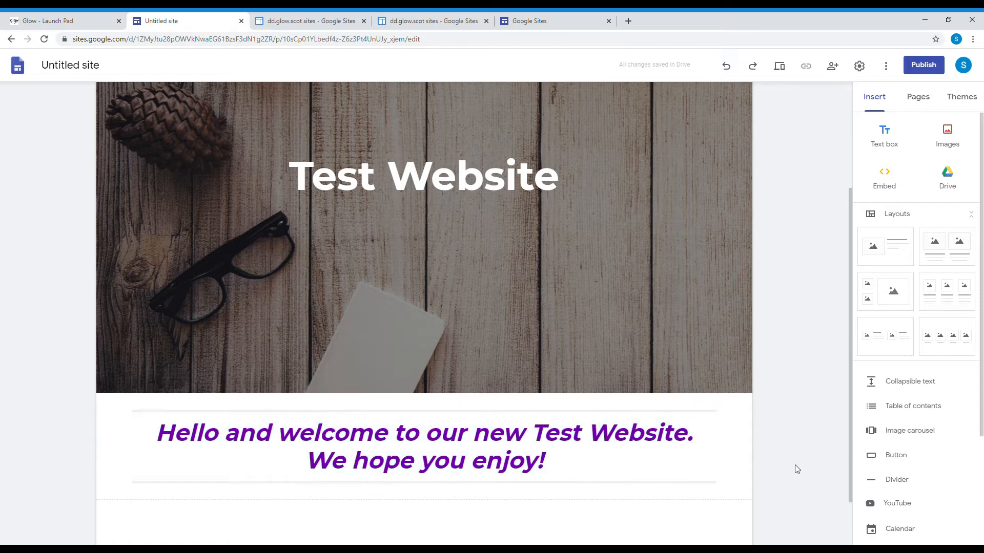
Review the Home page layout from the navigation bar and header down to the welcome text
scroll(705, 386, "down", 1)
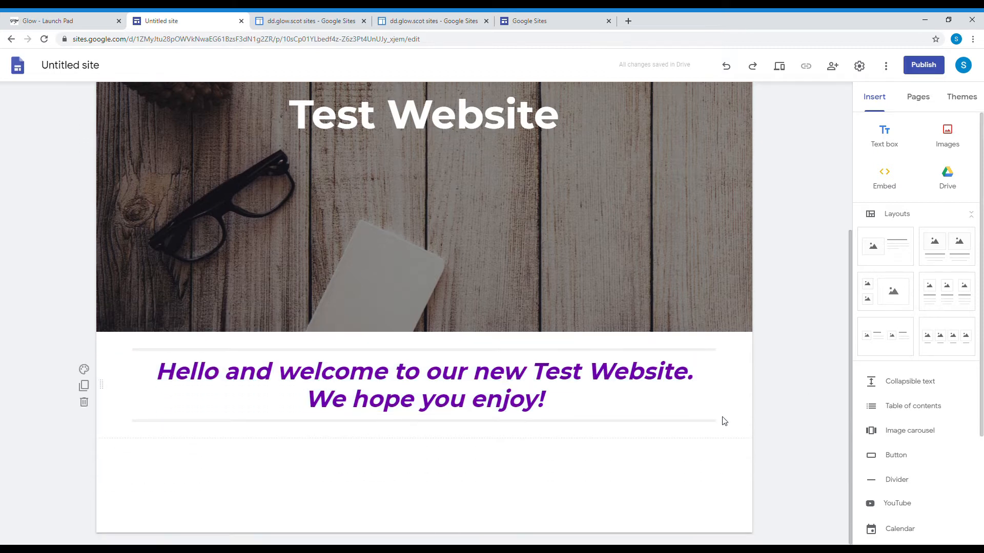
scroll(722, 419, "up", 3)
scroll(544, 253, "down", 3)
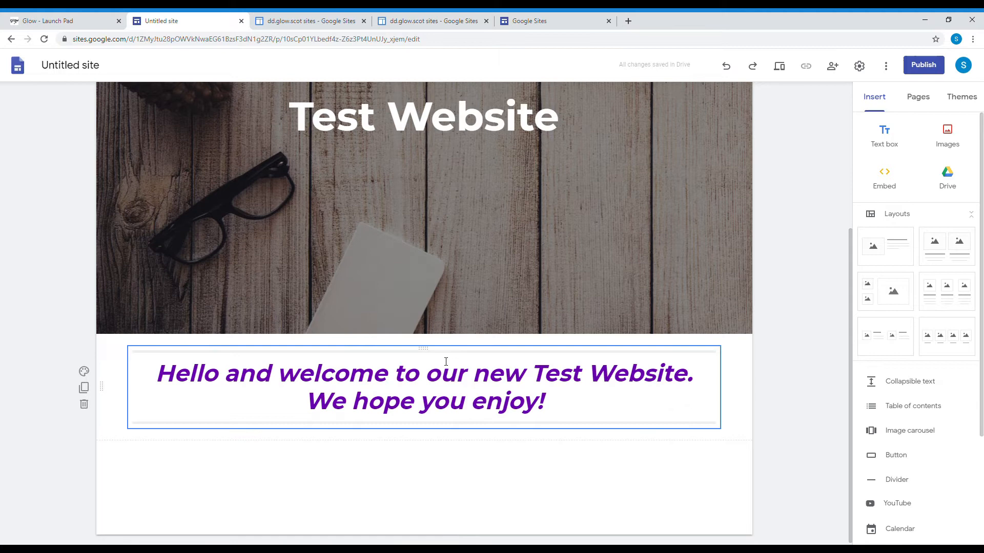
scroll(450, 308, "up", 4)
mouse_move(669, 100)
scroll(563, 317, "down", 3)
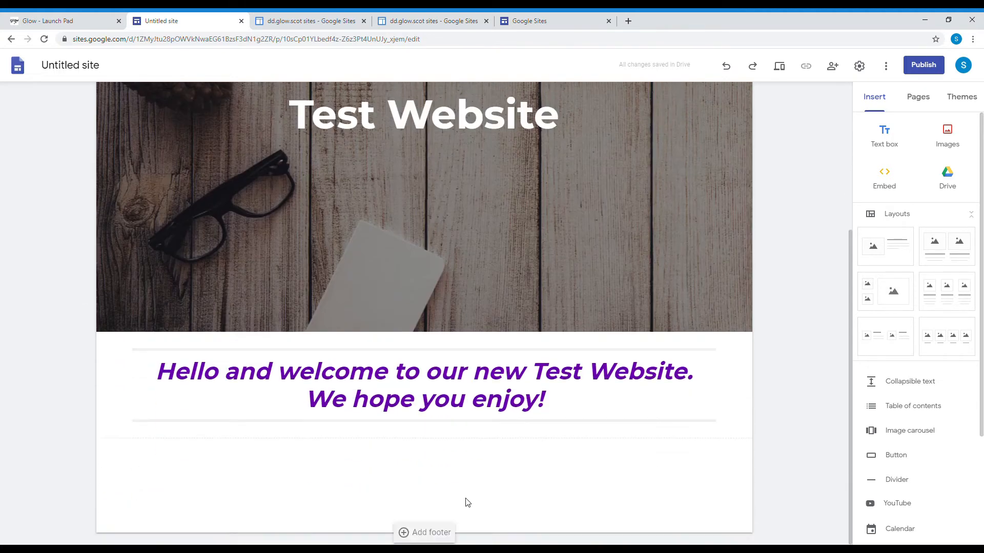
scroll(464, 501, "up", 3)
scroll(349, 398, "down", 3)
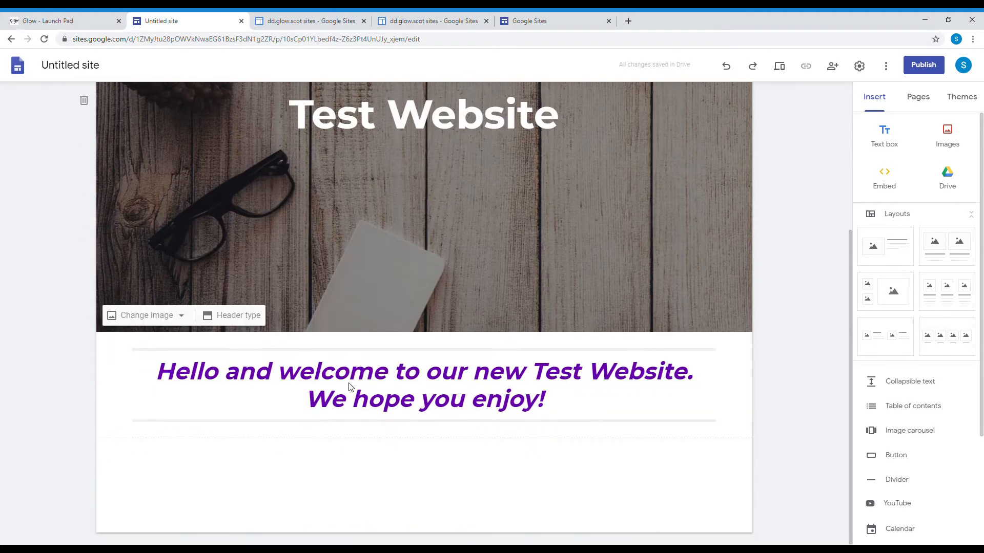
scroll(370, 371, "up", 3)
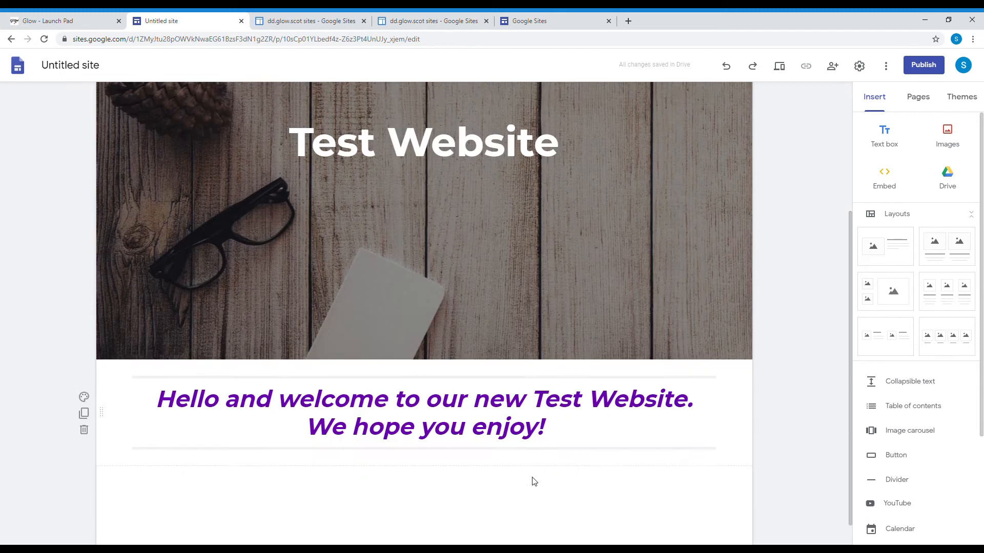
Add a second text box below the welcome text reading "Pupil Section"
scroll(532, 477, "down", 3)
left_click(885, 138)
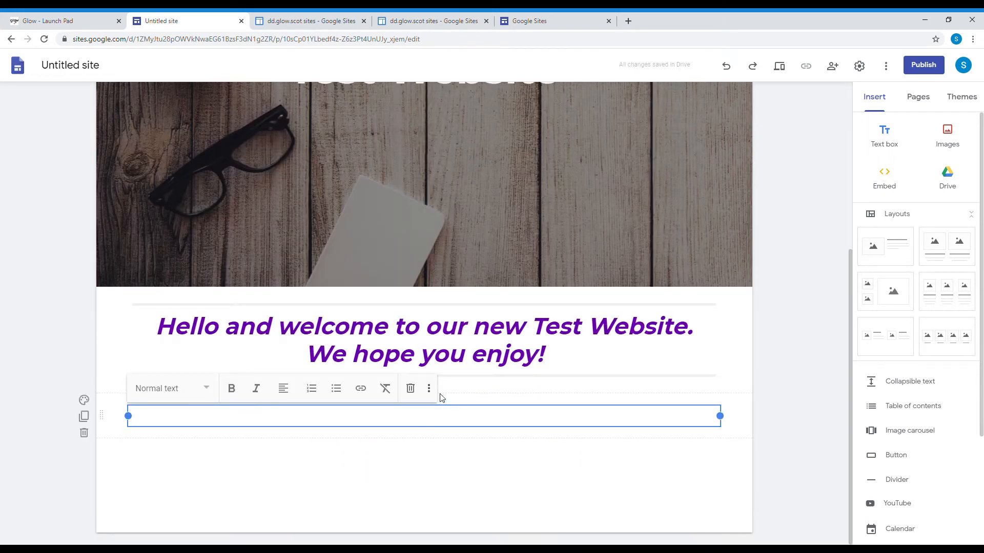
type("Pupil Section")
Link the "Pupil Section" text to the site's Pupils page
left_click(364, 392)
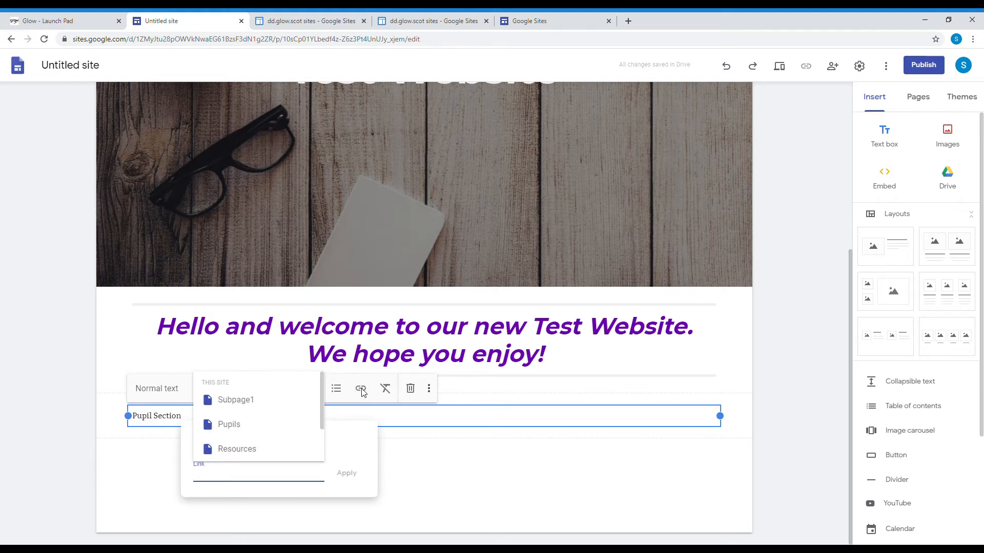
scroll(241, 407, "down", 2)
scroll(241, 405, "up", 2)
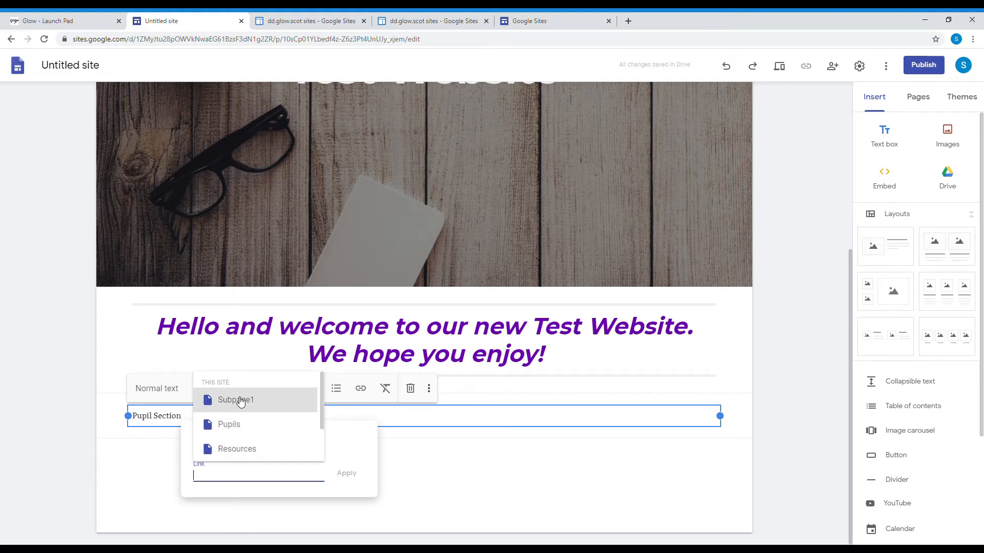
left_click(227, 433)
left_click(357, 474)
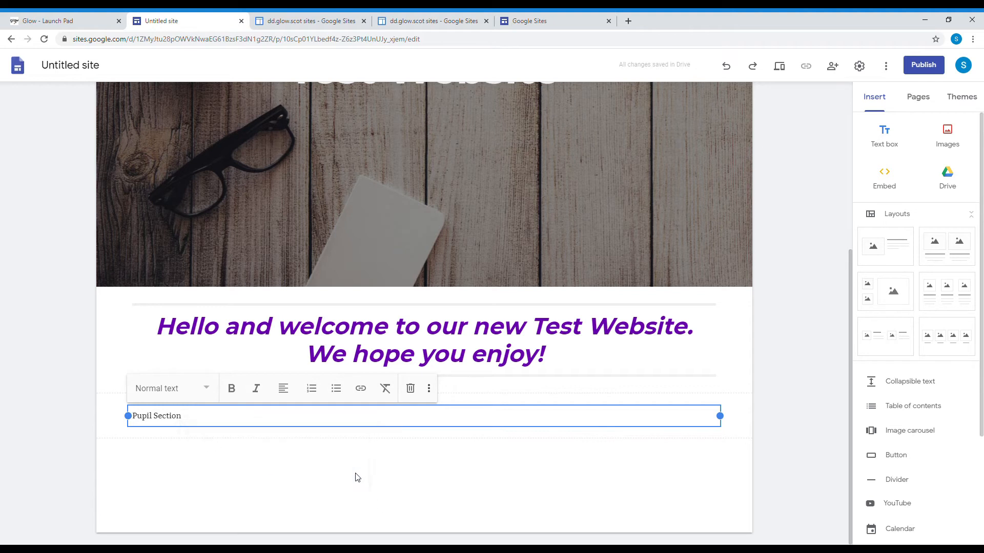
Delete the plain "Pupil Section" text from the second text box so only the linked "Pupils" text is left
left_click_drag(182, 418, 132, 416)
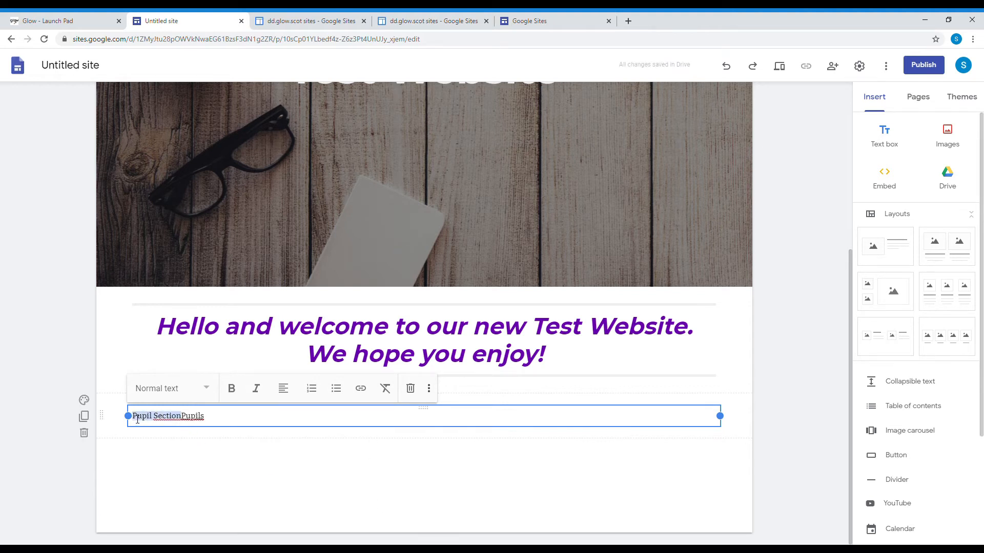
key("BackSpace")
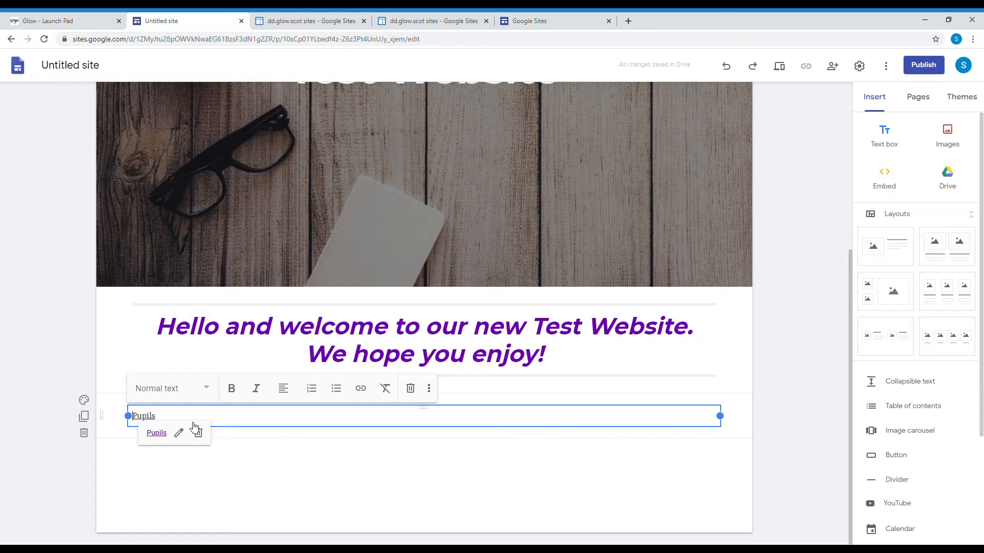
left_click(314, 476)
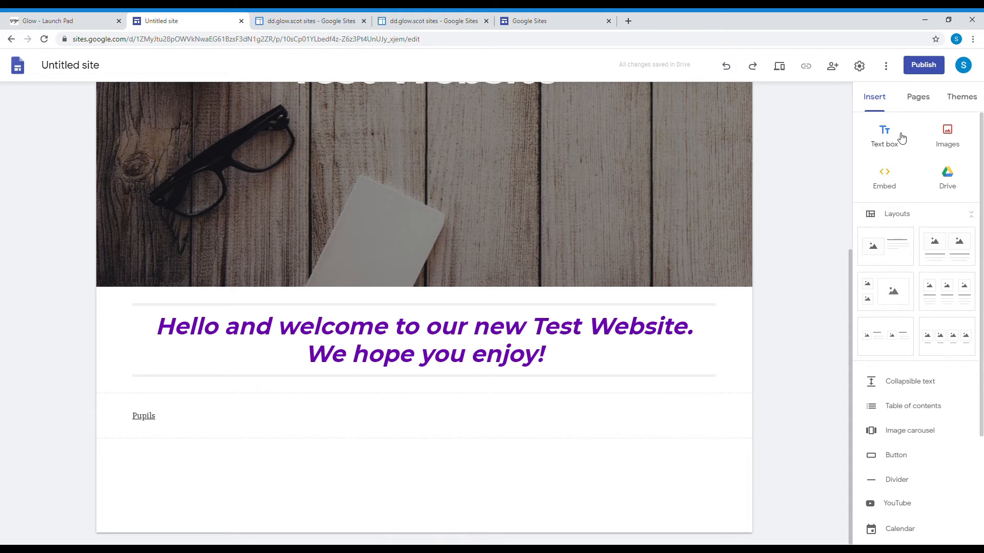
Review the link settings and the suggested link targets for the "Pupils" text
left_click(149, 421)
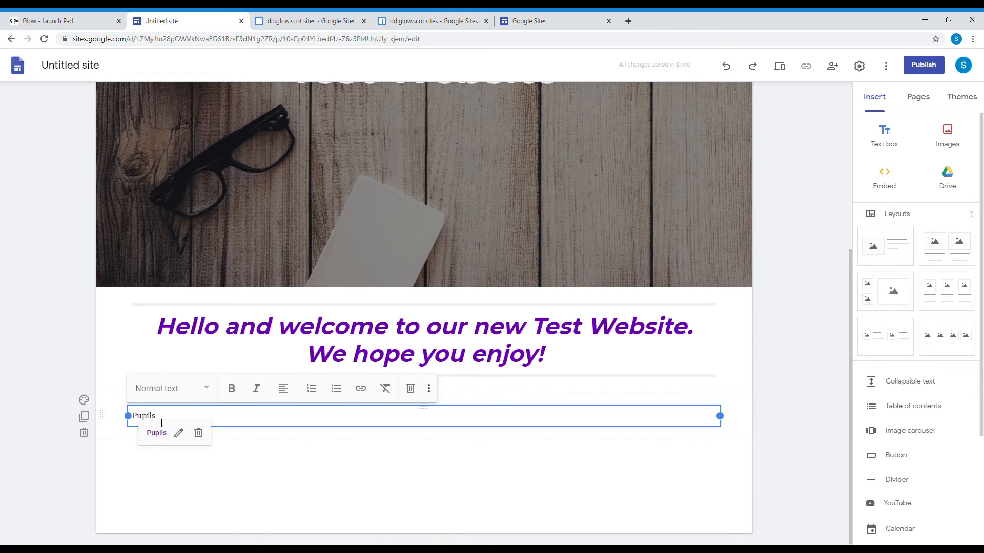
left_click(361, 388)
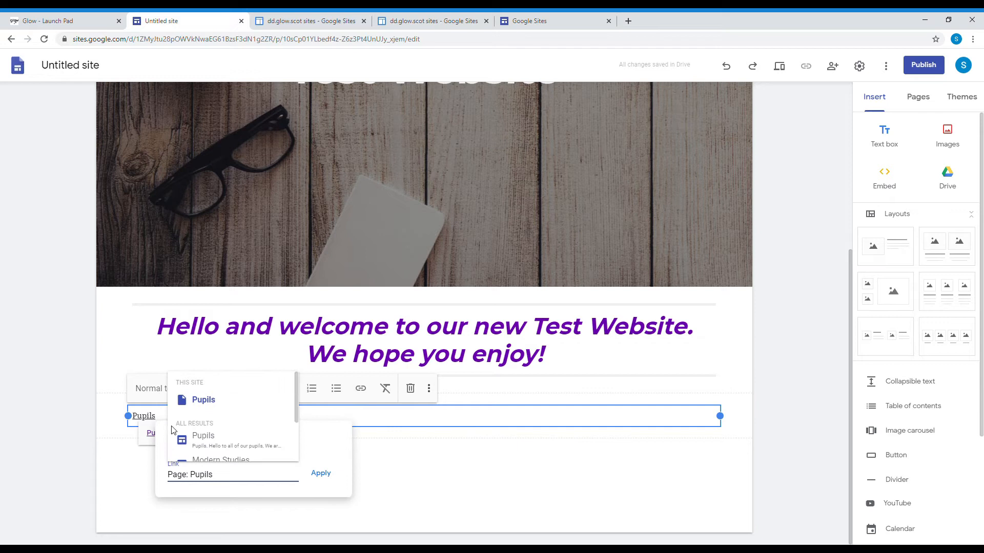
scroll(249, 427, "down", 2)
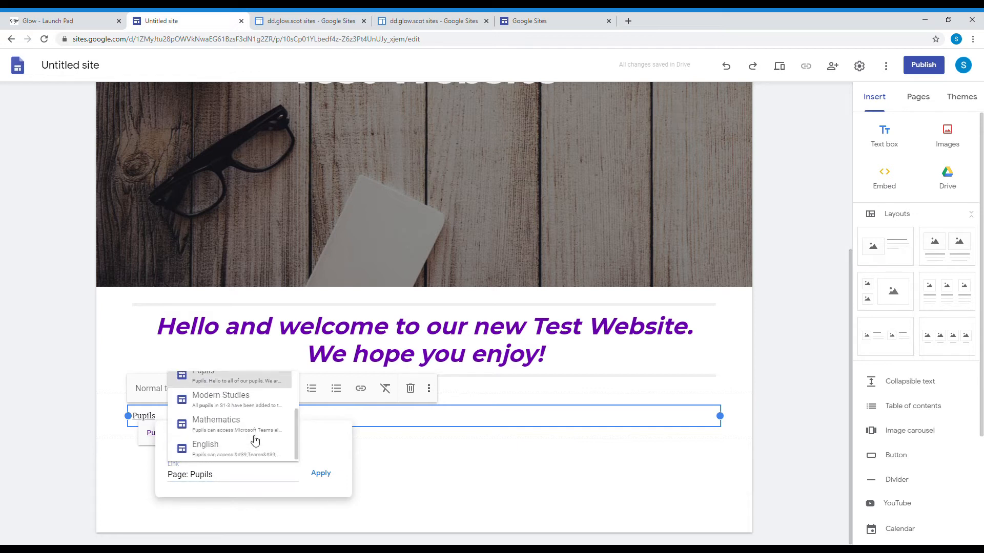
left_click(490, 504)
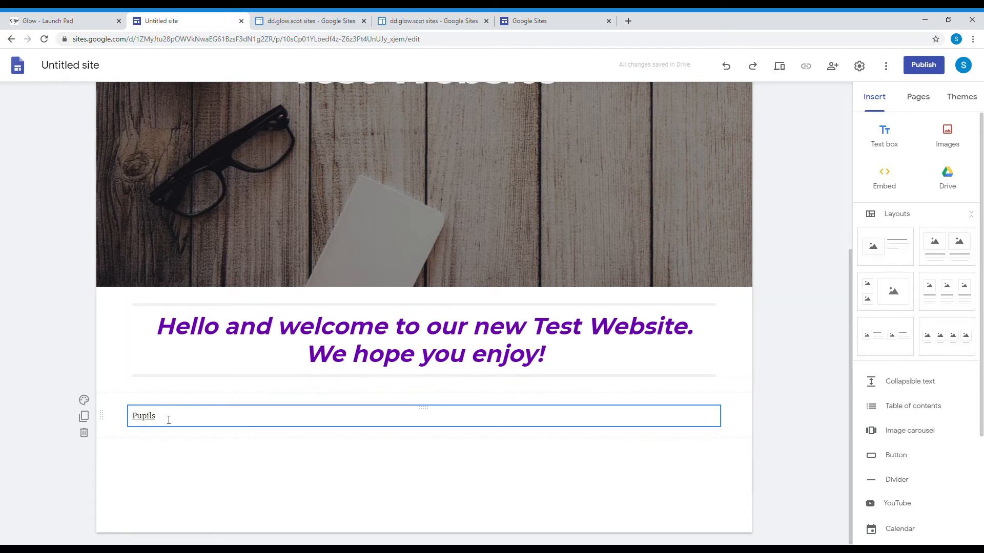
double_click(142, 422)
left_click(297, 514)
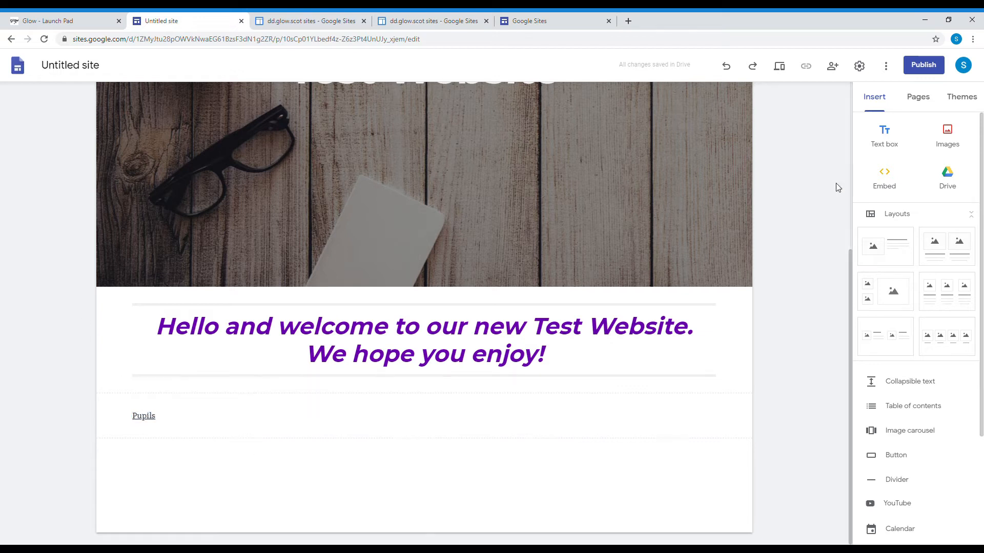
left_click(889, 180)
type("www.google.com")
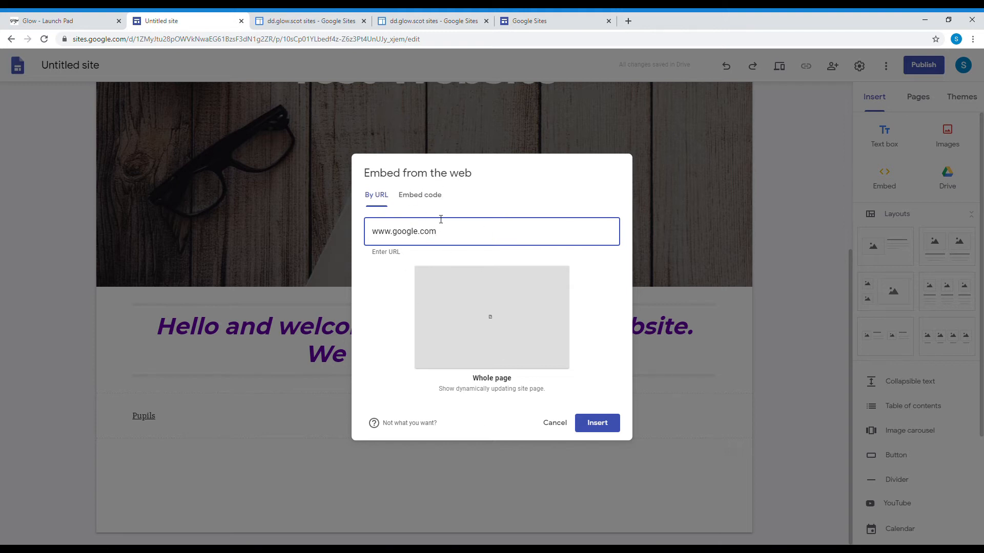
left_click(585, 429)
scroll(362, 306, "down", 7)
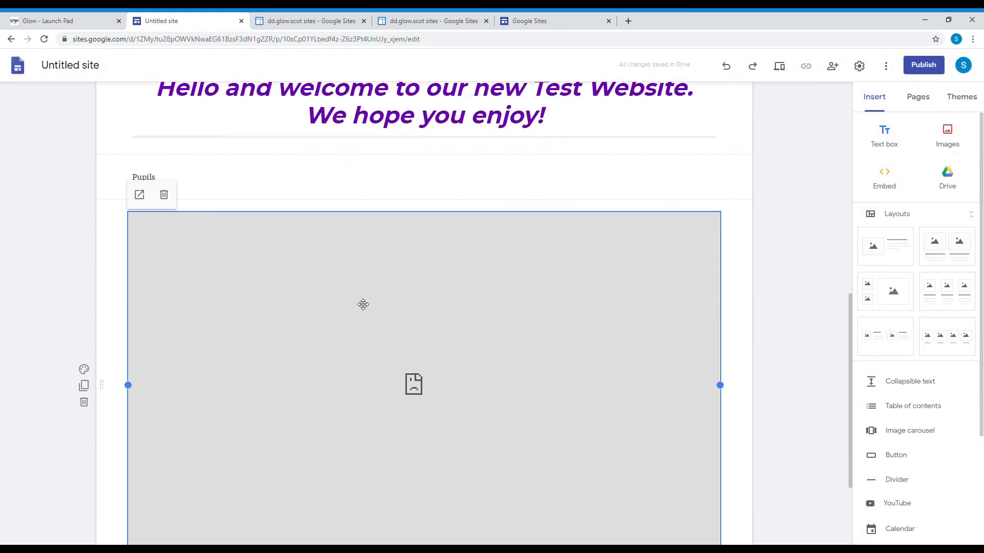
scroll(364, 292, "up", 3)
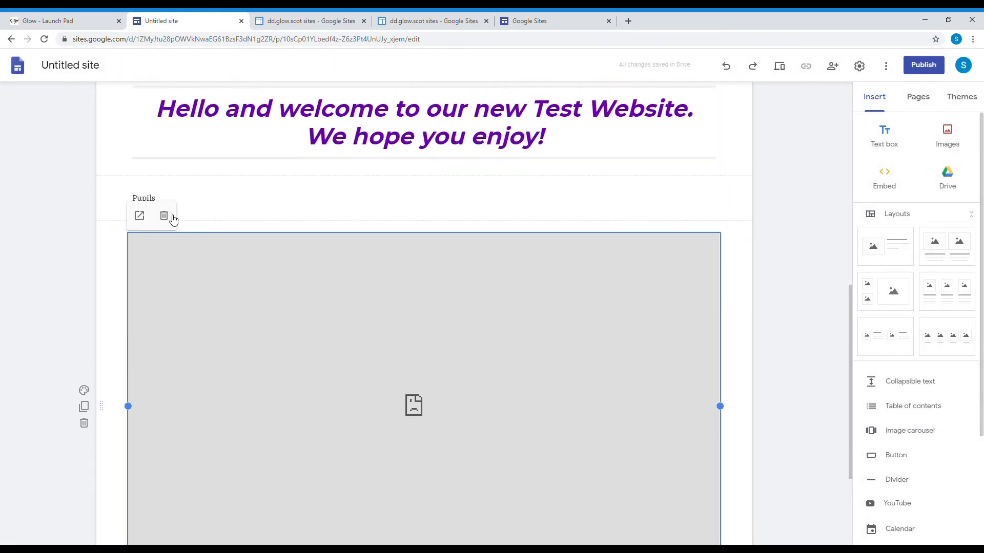
Delete the embedded web page from below the "Pupils" link
left_click(165, 216)
scroll(461, 487, "up", 3)
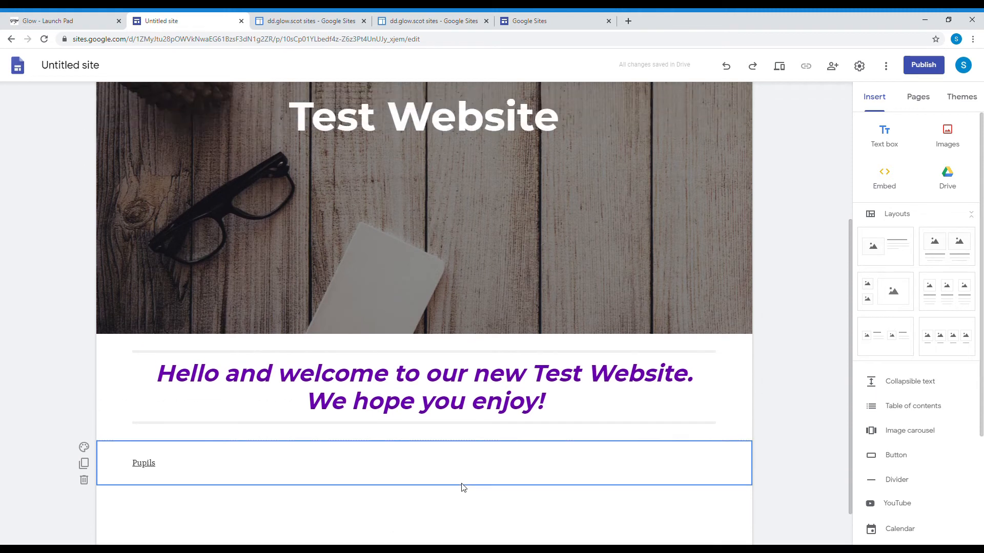
scroll(277, 385, "down", 3)
left_click(290, 487)
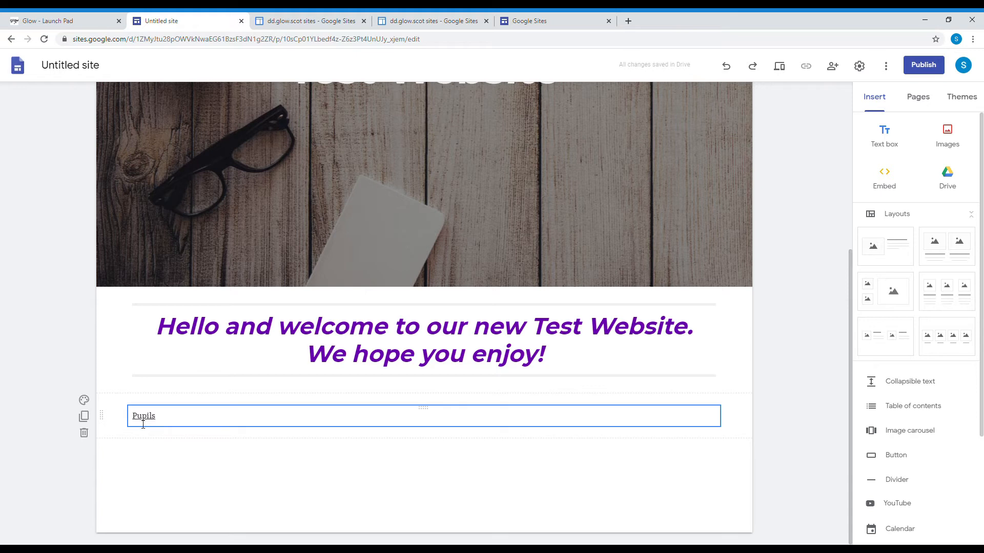
Go to the Resources subpage through the site's navigation bar and show the Google Drive files available for insertion
scroll(329, 424, "up", 3)
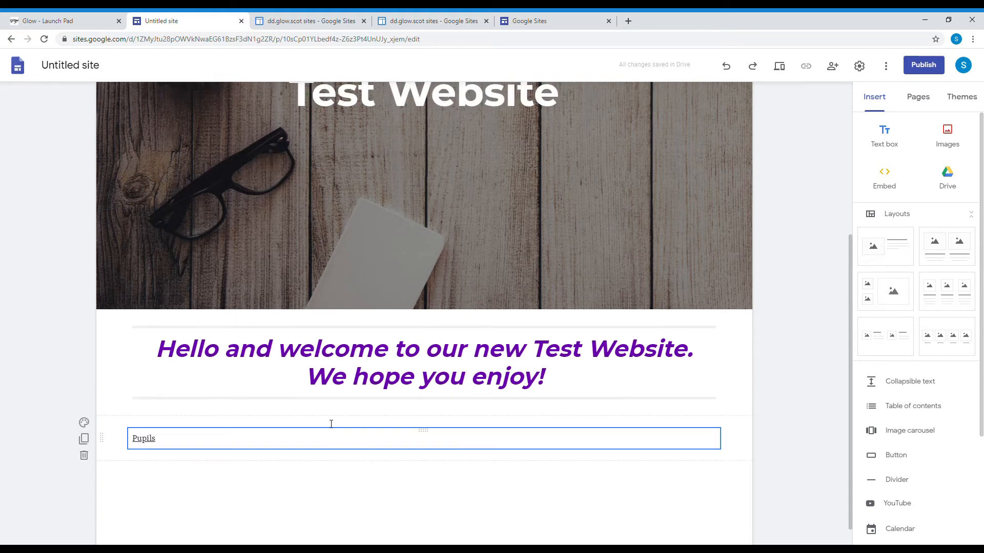
scroll(331, 423, "up", 2)
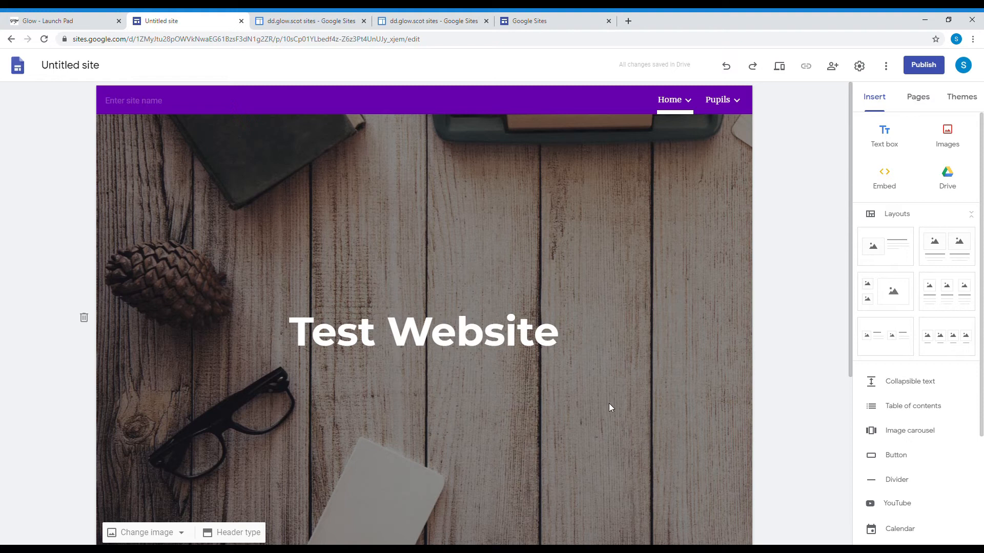
mouse_move(671, 101)
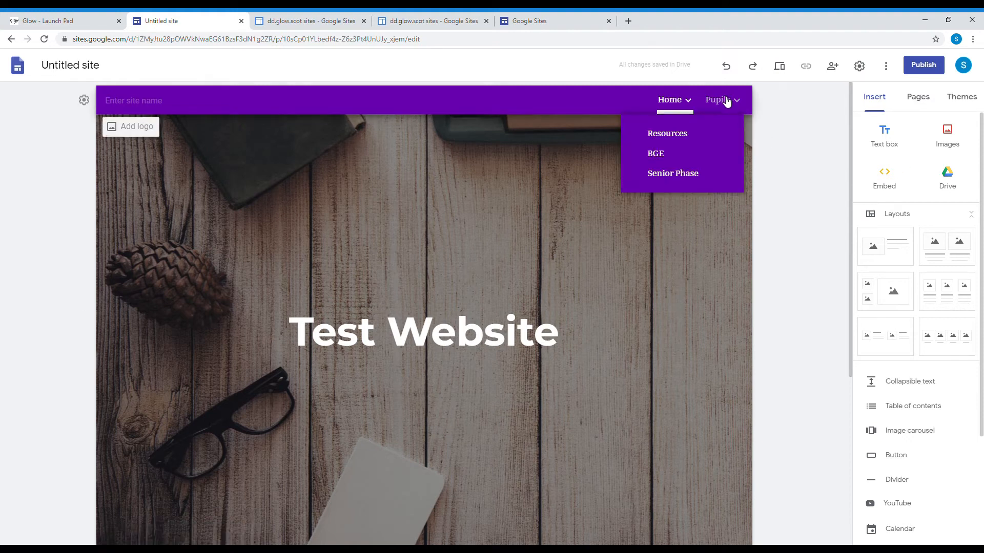
left_click(669, 134)
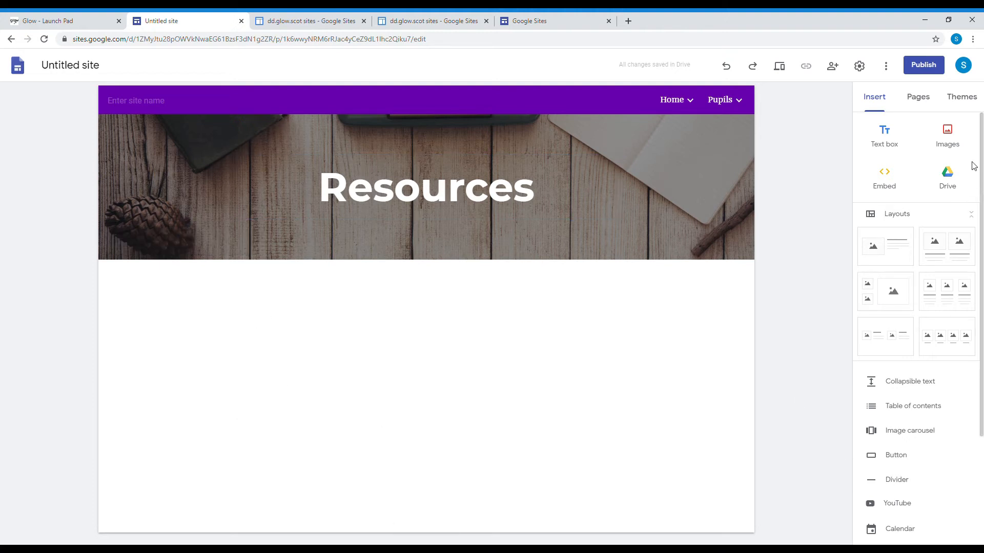
left_click(948, 177)
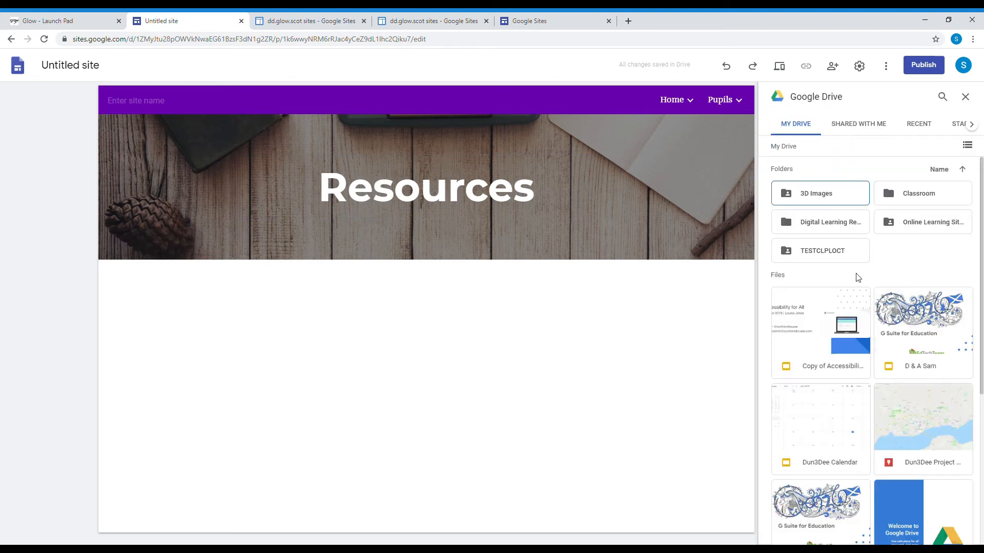
Switch to Google Drive from the Glow Launch Pad and upload general knowledge quiz.docx to My Drive
left_click(33, 20)
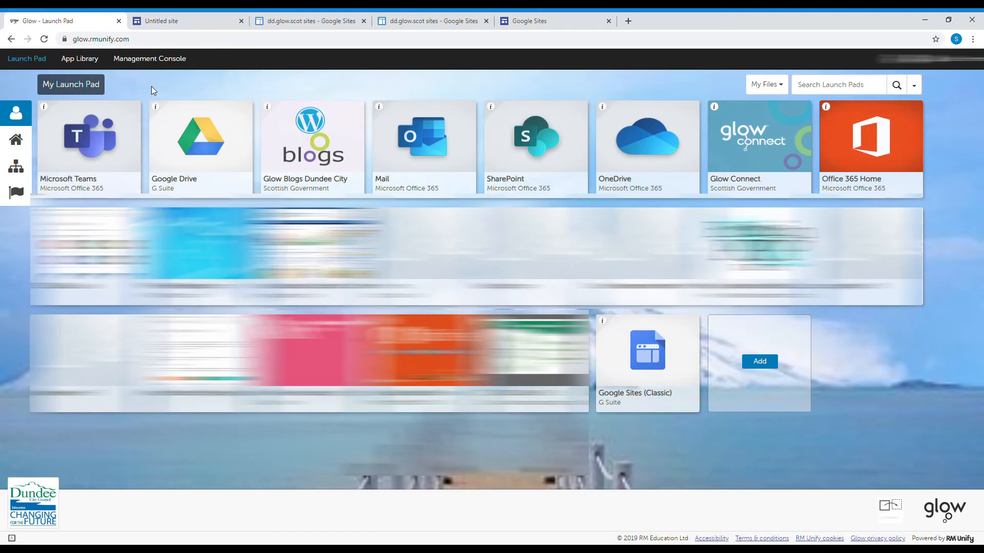
left_click(207, 155)
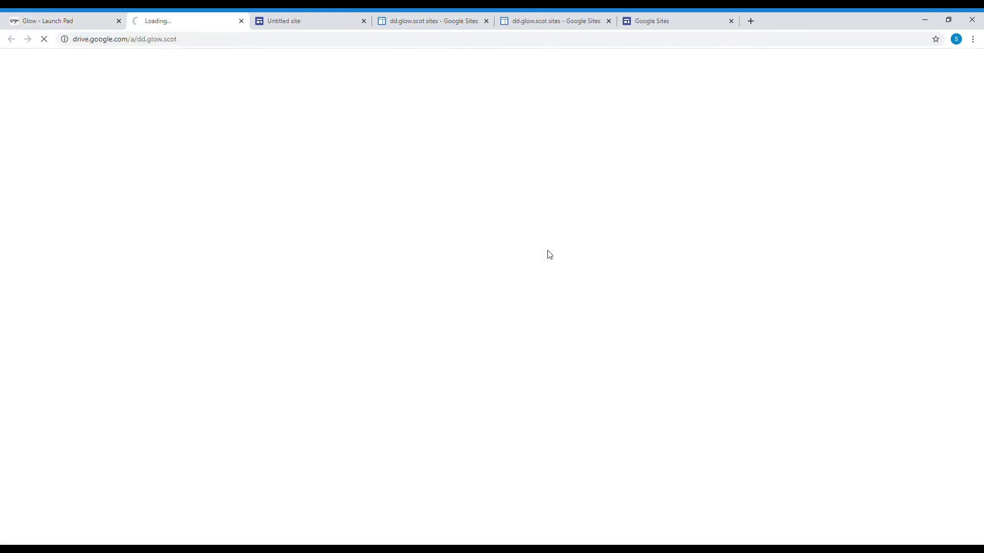
left_click(59, 105)
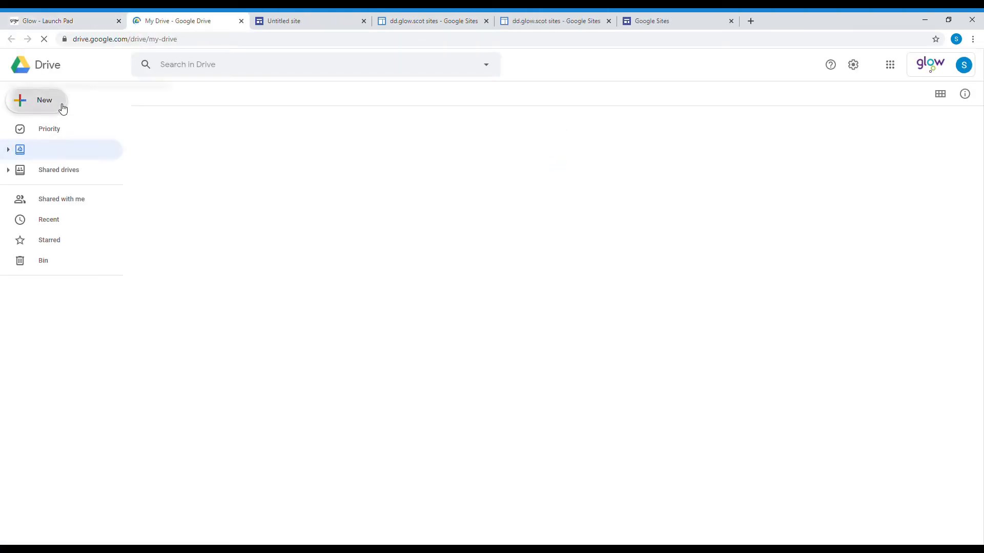
left_click(68, 129)
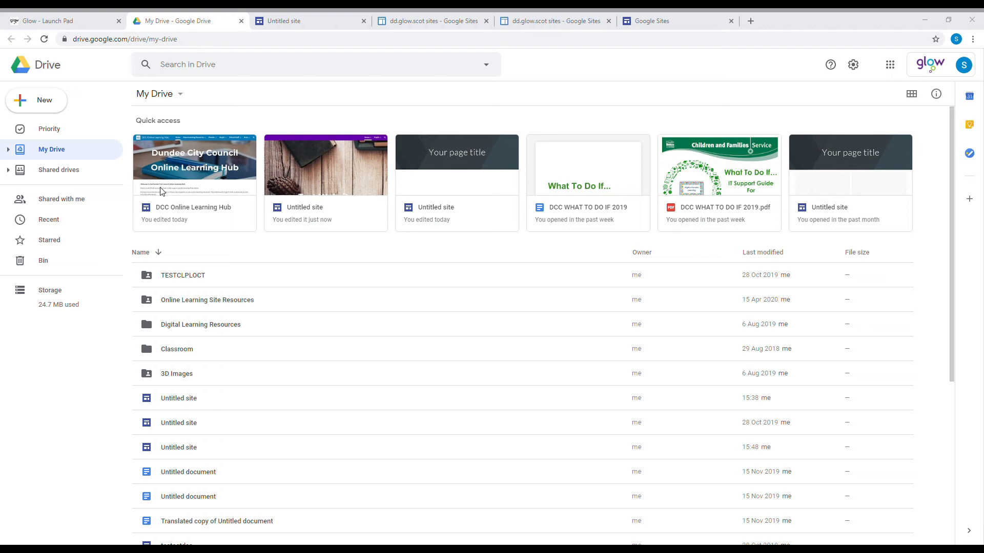
left_click(402, 277)
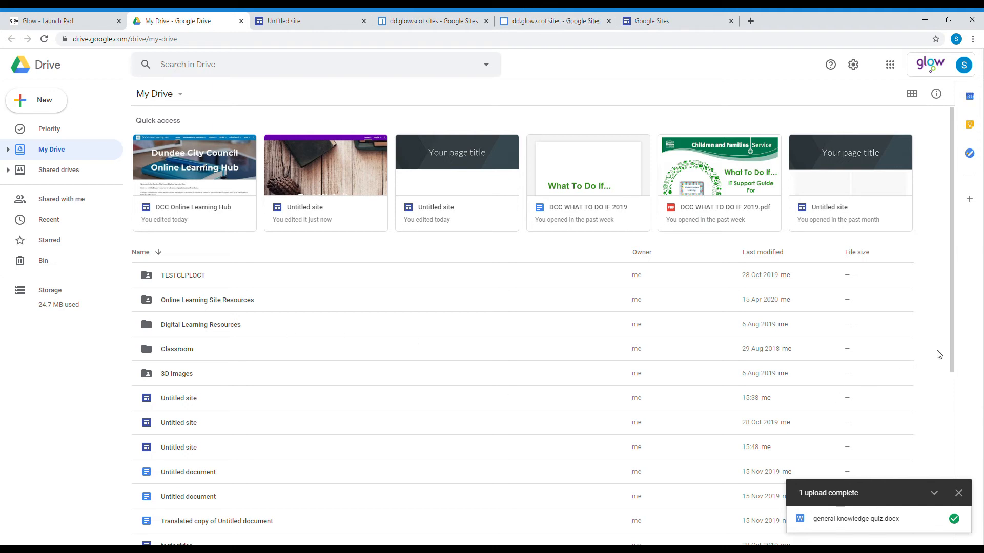
left_click_drag(951, 342, 950, 317)
left_click(666, 24)
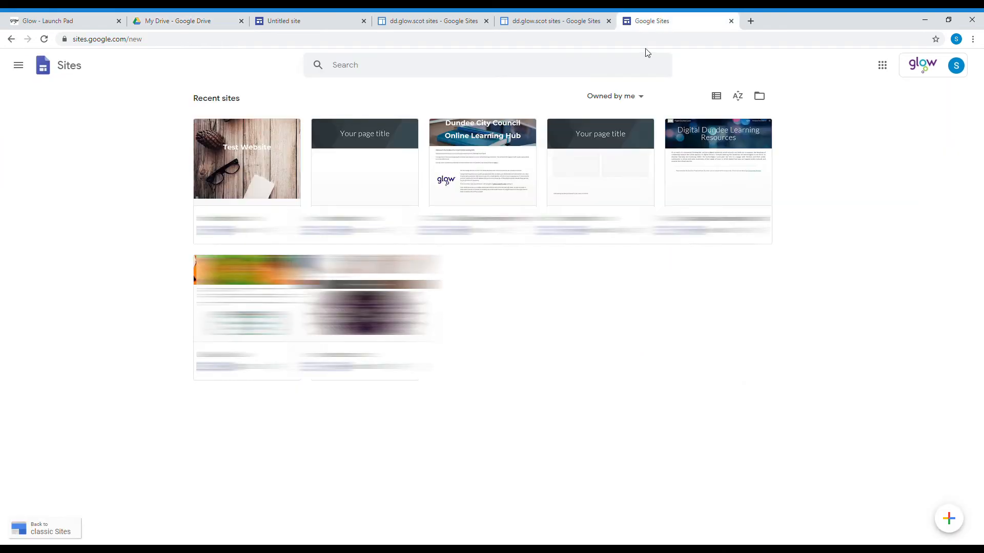
left_click(553, 20)
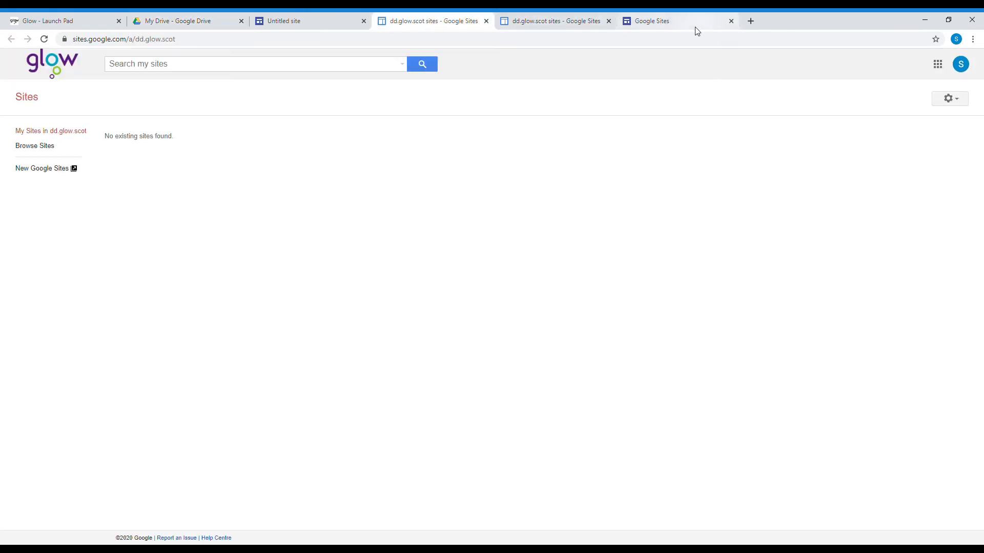
left_click(695, 23)
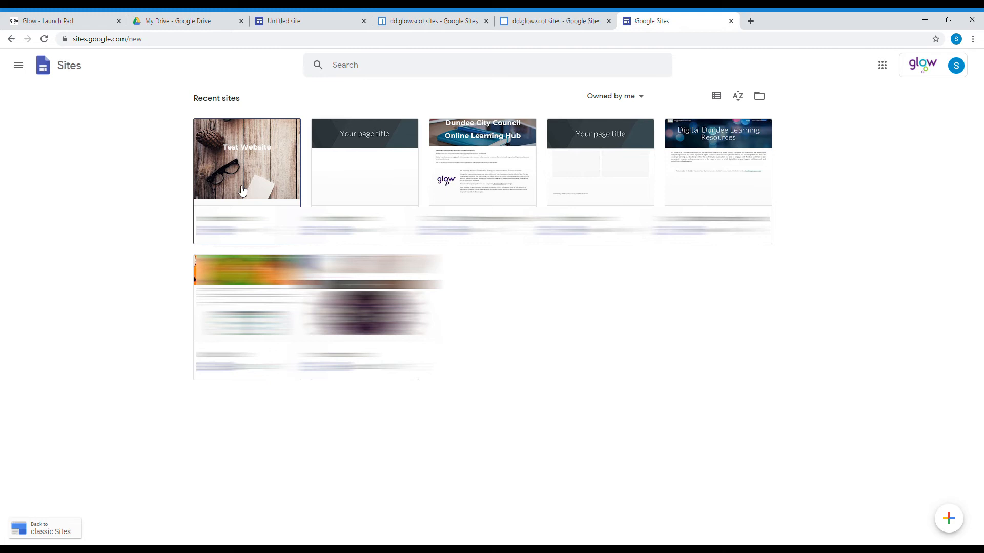
Return to Google Drive, search for "genera" and preview general knowledge quiz.docx
left_click(223, 20)
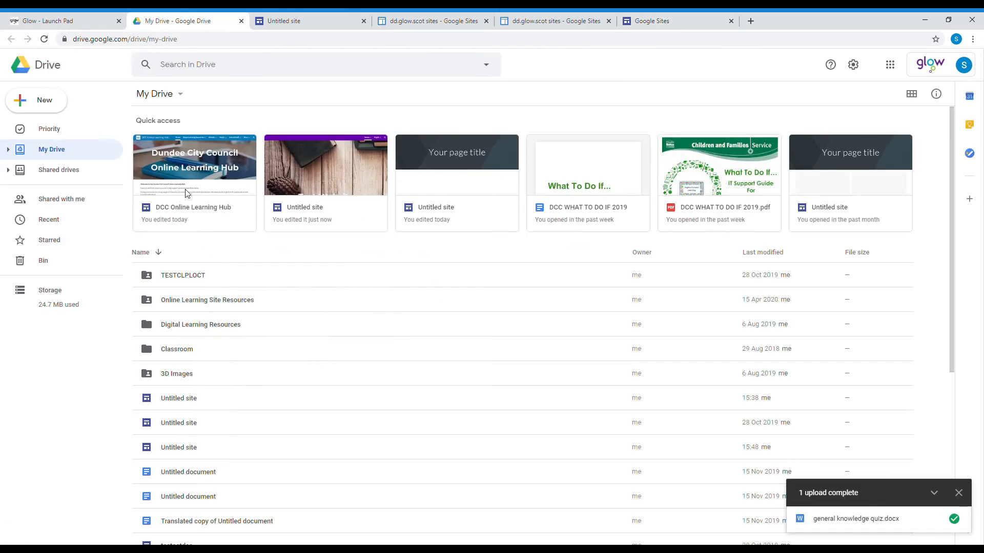
scroll(182, 270, "down", 5)
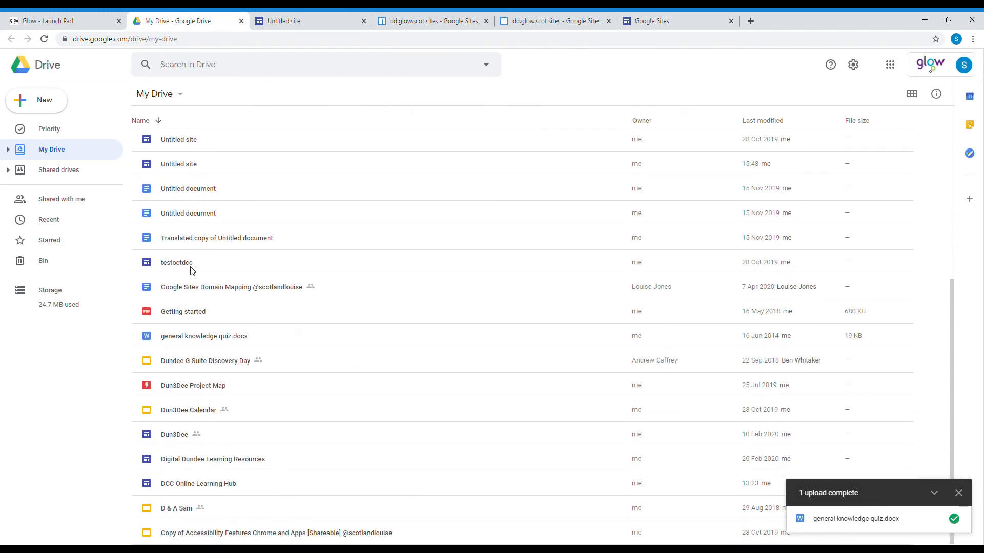
left_click(875, 519)
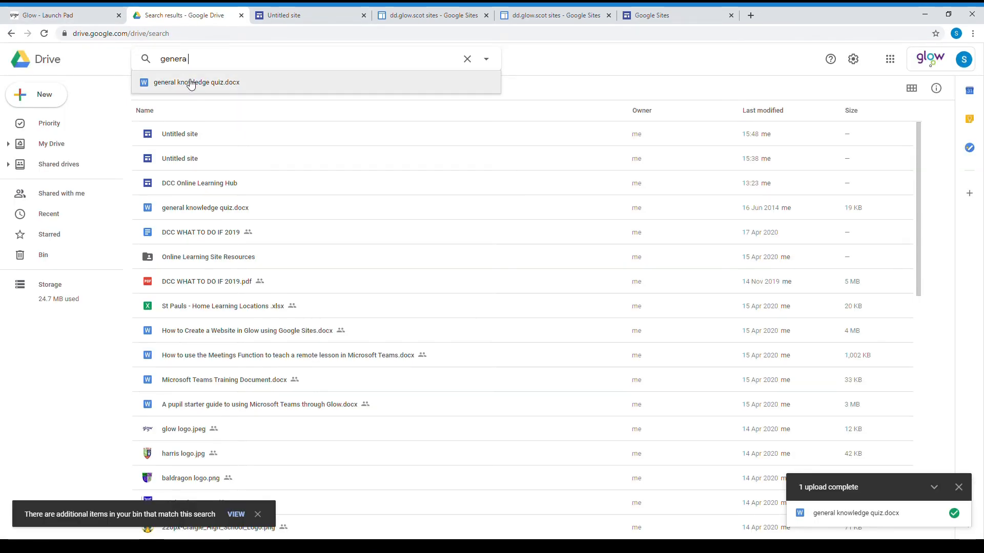
left_click(189, 83)
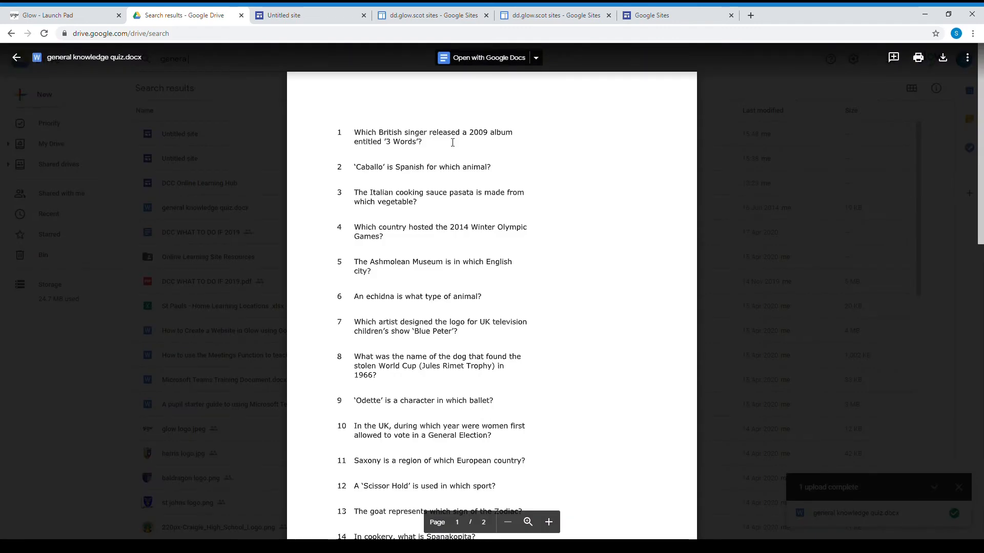
left_click(862, 411)
Close the document preview and refine the Google Drive search to "general"
left_click(202, 60)
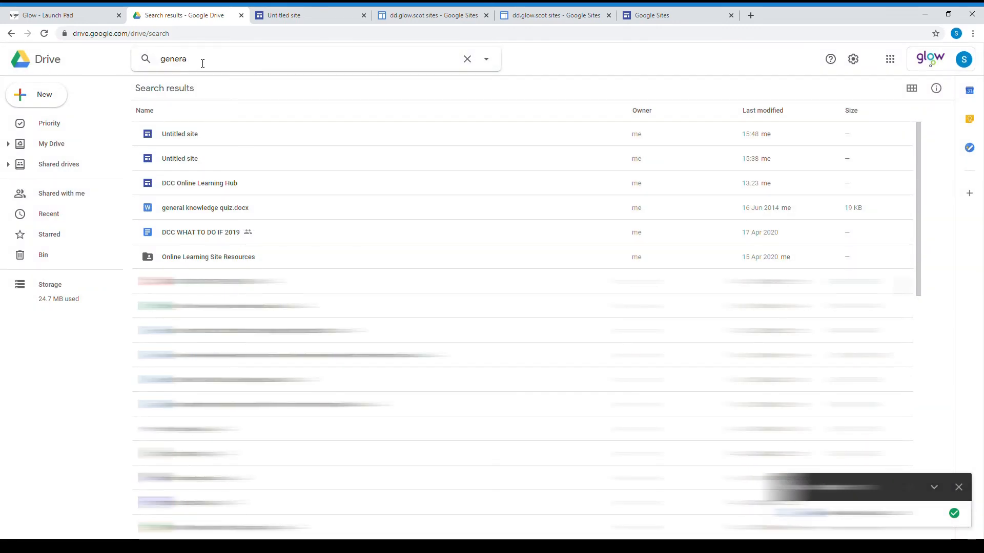
type("l")
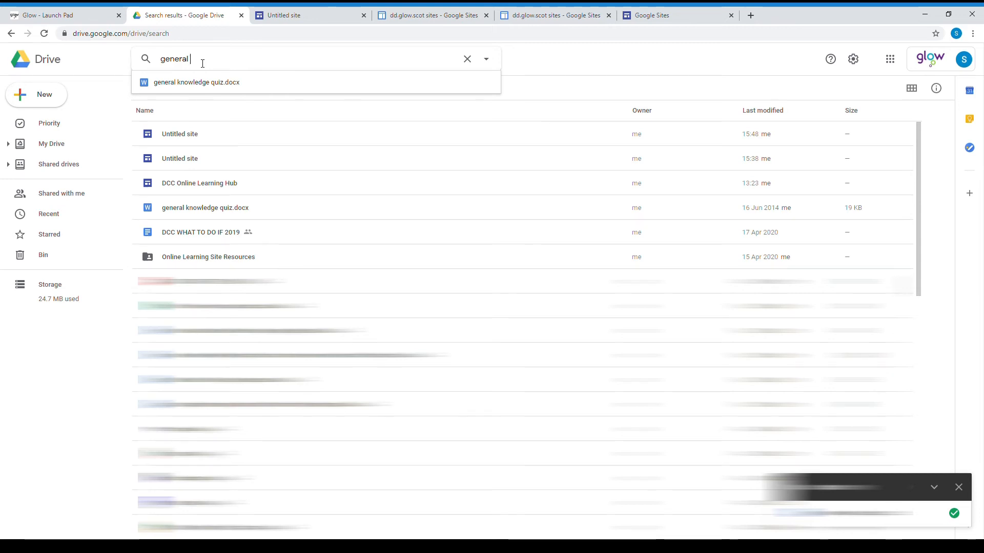
key("Down")
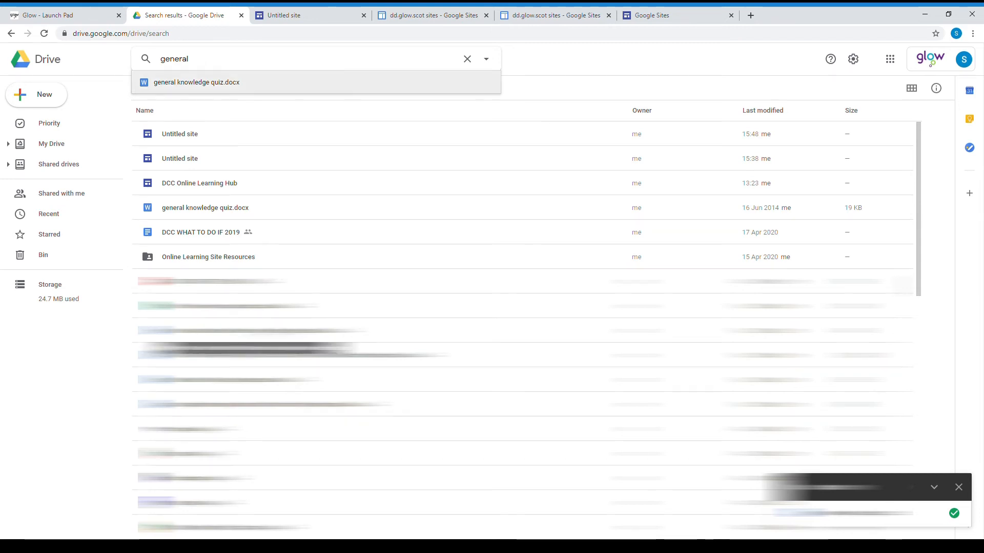
Set the link sharing of general knowledge quiz.docx to "On – Public on the web" through its advanced sharing settings and save it
left_click(213, 205)
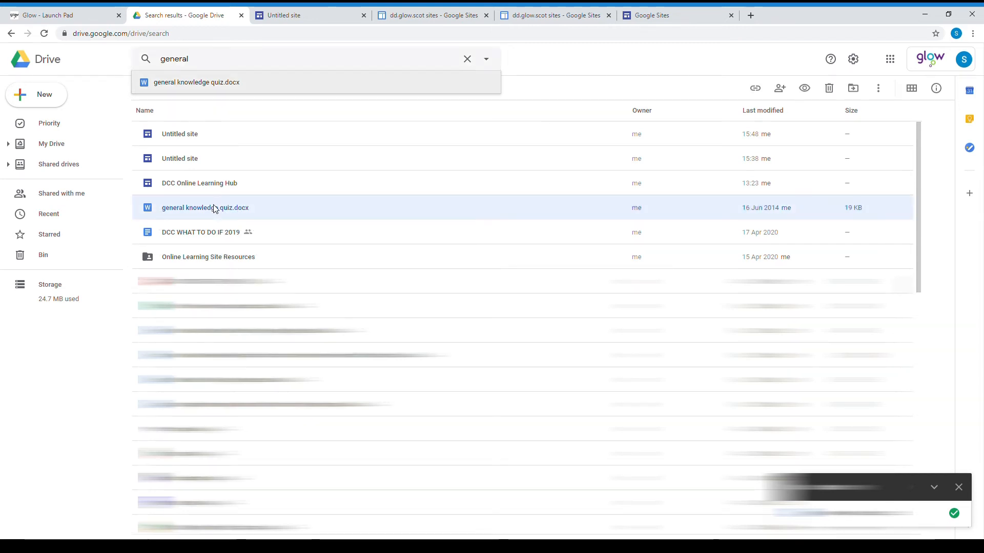
right_click(275, 220)
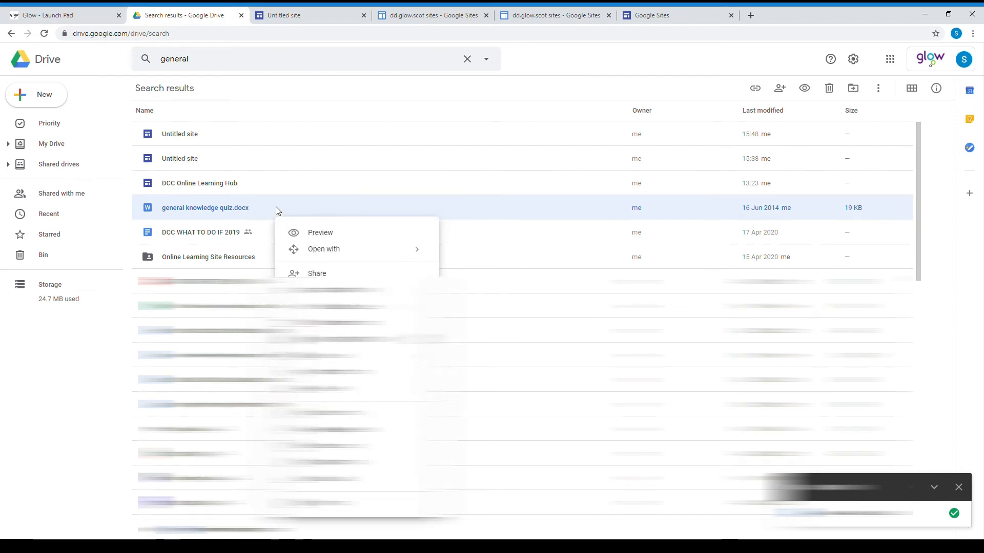
left_click(316, 276)
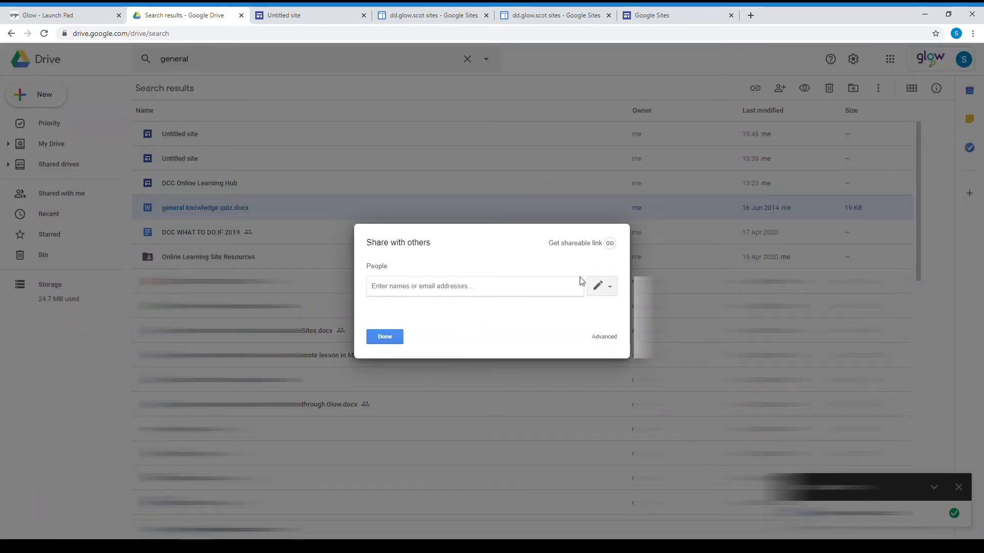
left_click(609, 337)
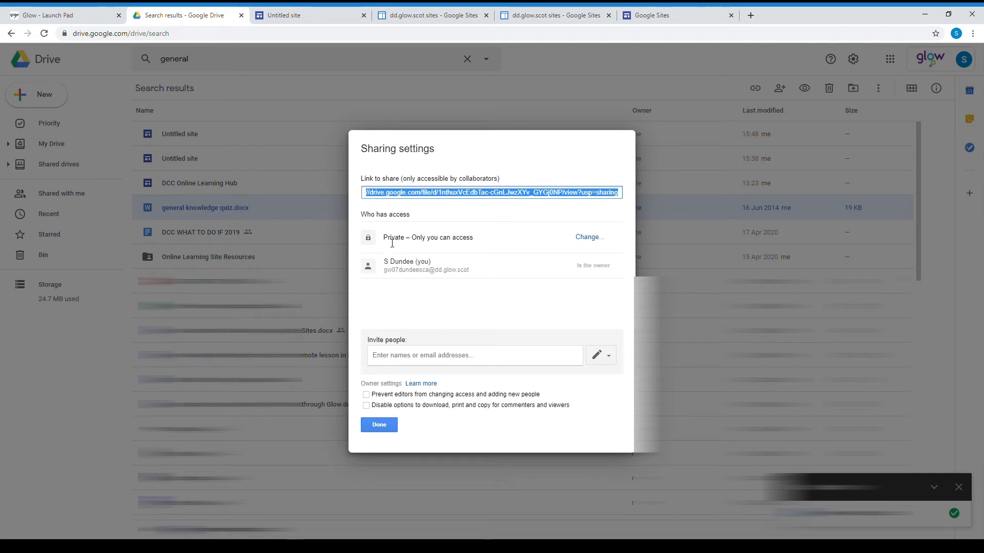
left_click(584, 237)
left_click(380, 222)
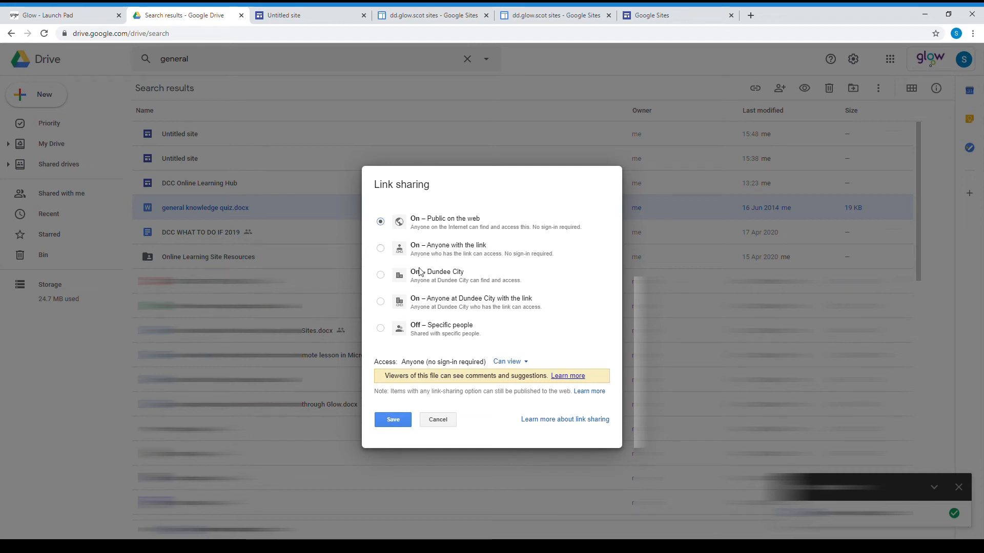
left_click(401, 421)
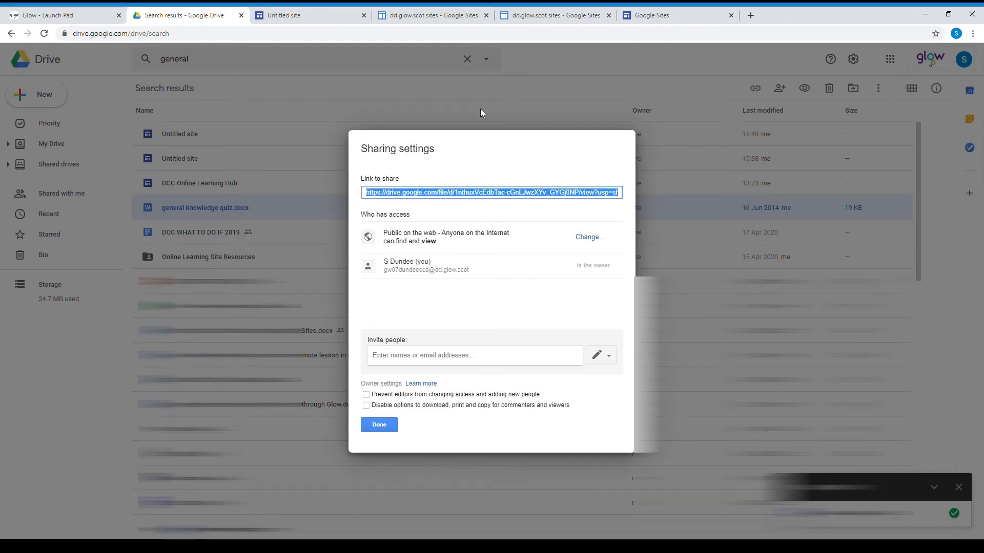
left_click(380, 427)
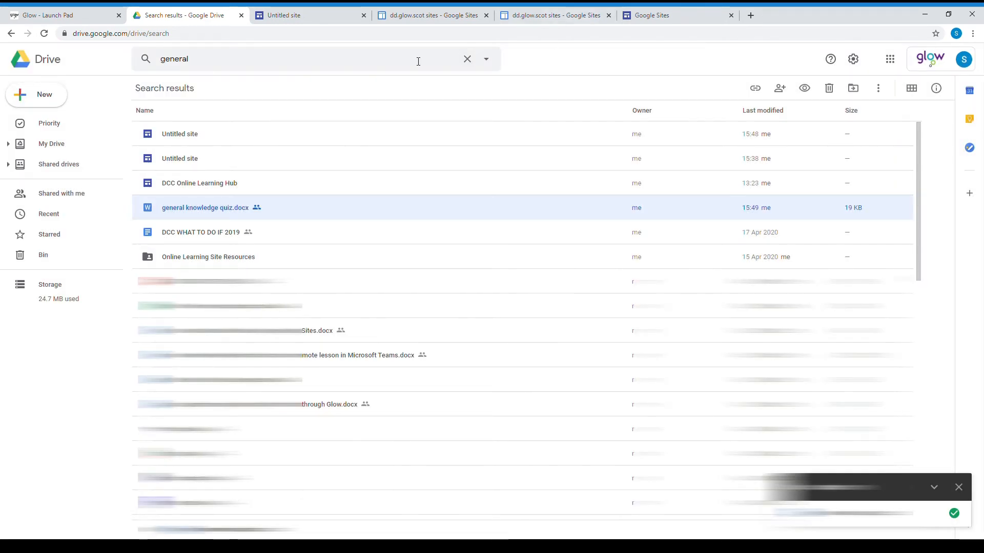
Switch back to Google Sites and insert the general knowledge quiz from My Drive into the Resources page
left_click(315, 17)
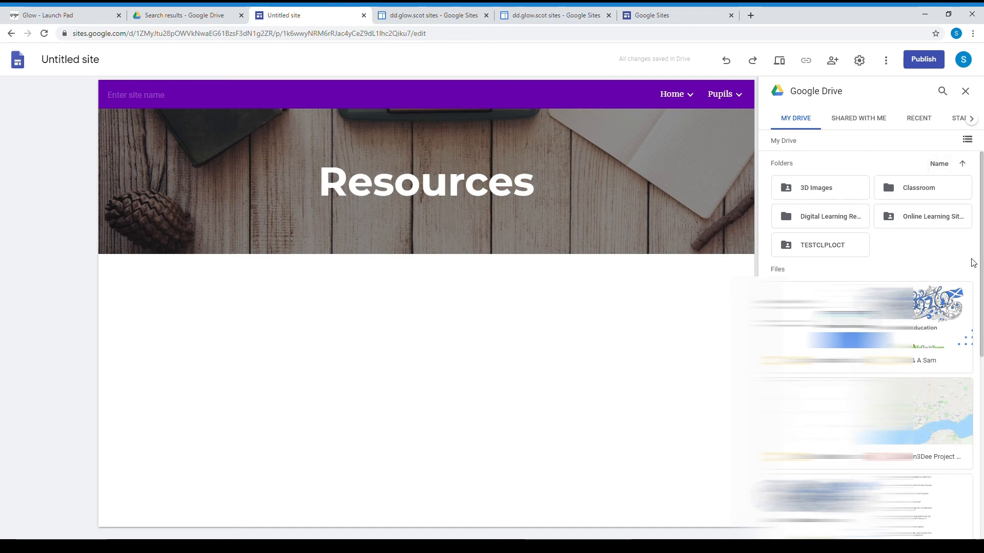
scroll(974, 263, "down", 5)
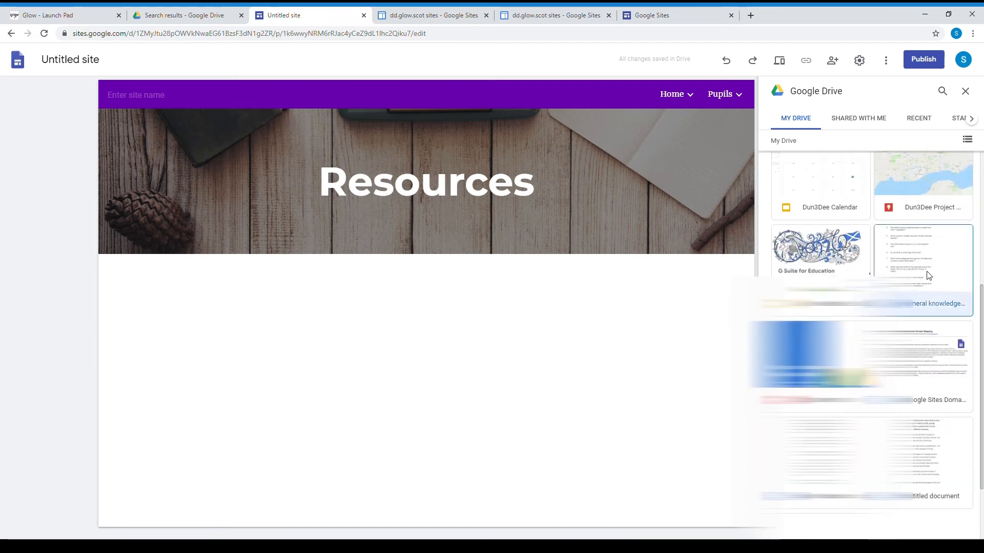
left_click(930, 300)
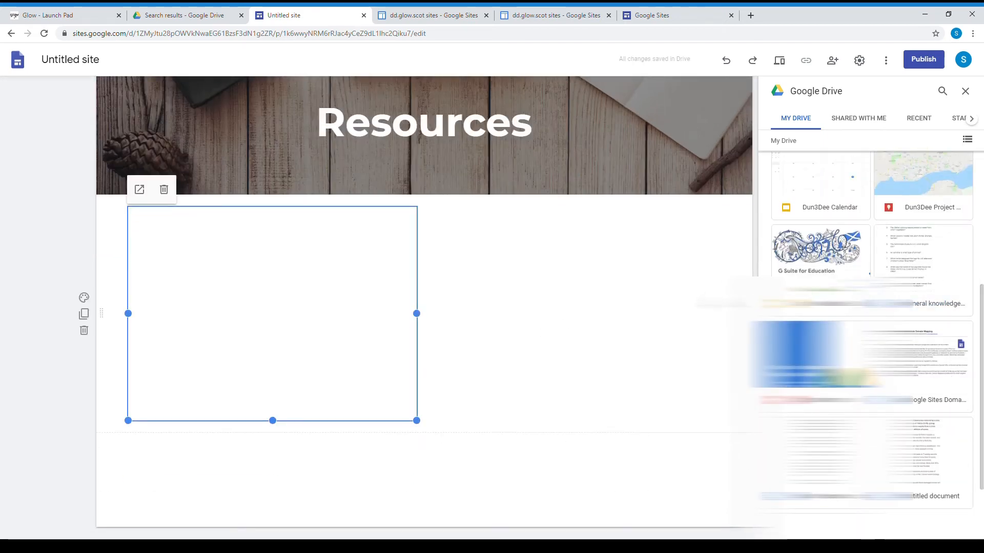
left_click(965, 91)
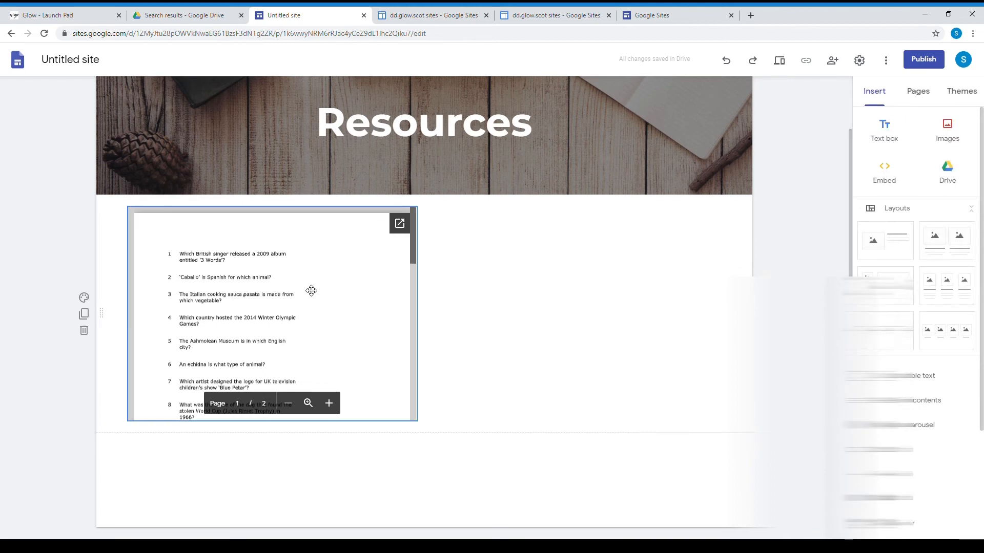
Add a text box reading "Please complete this quiz for 24th April 2020." and place it beside the embedded quiz
left_click(886, 133)
type("Please complete this quiz for 24th April 2020.")
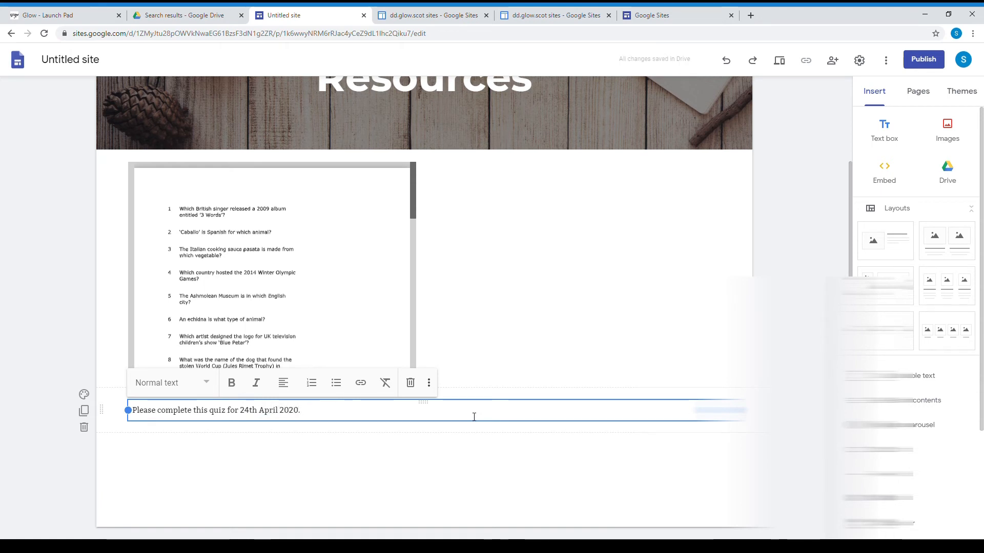
left_click_drag(522, 406, 423, 210)
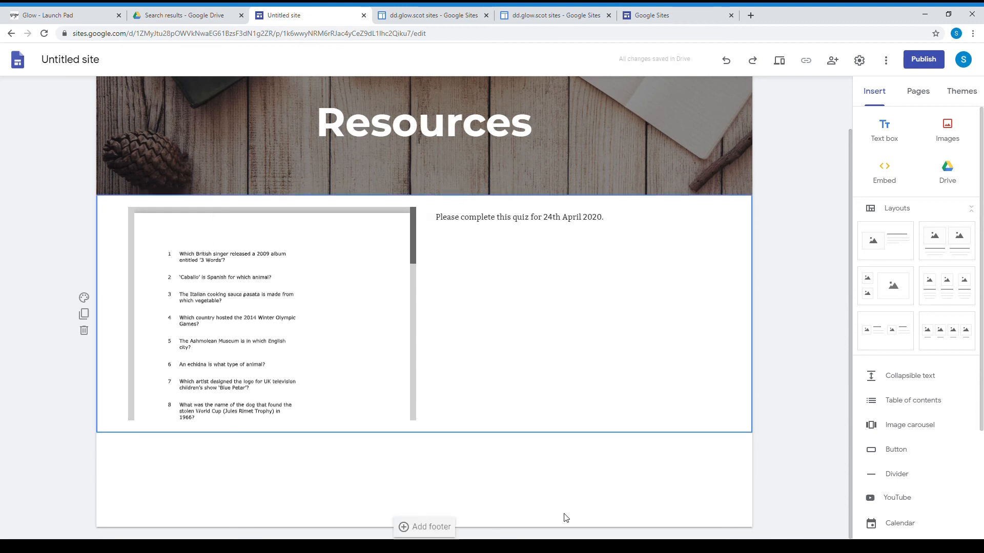
left_click(886, 132)
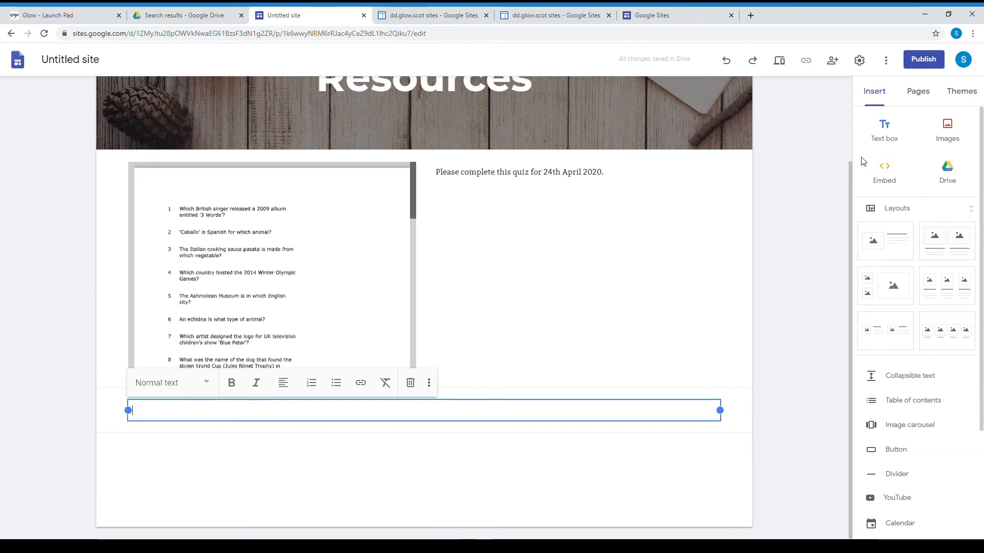
left_click(900, 183)
type("www.bi")
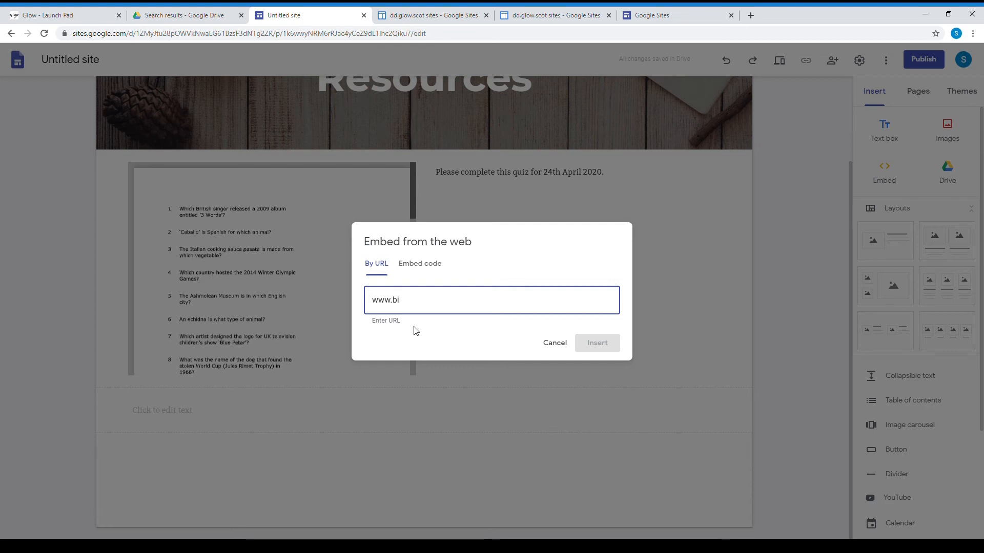
type("tesize.co.uk")
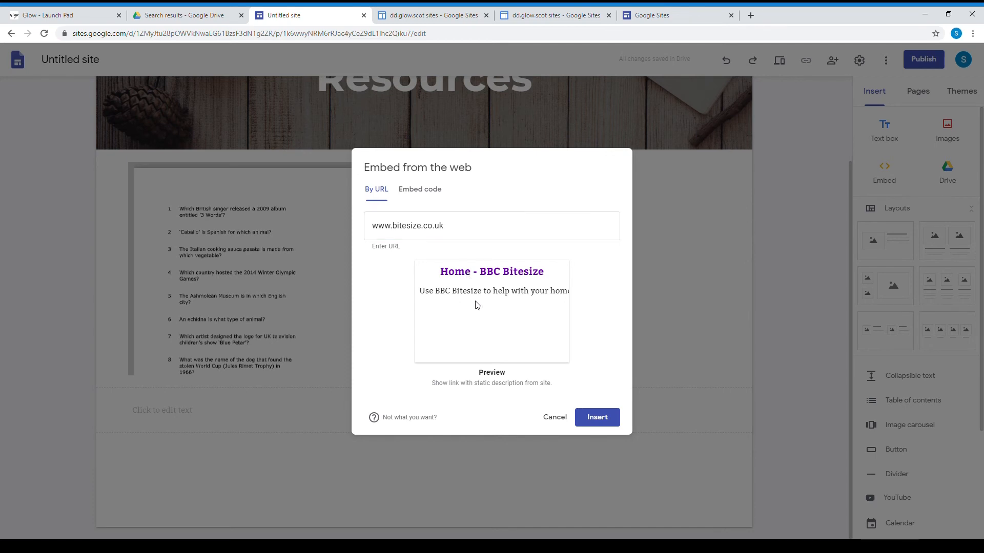
left_click(597, 418)
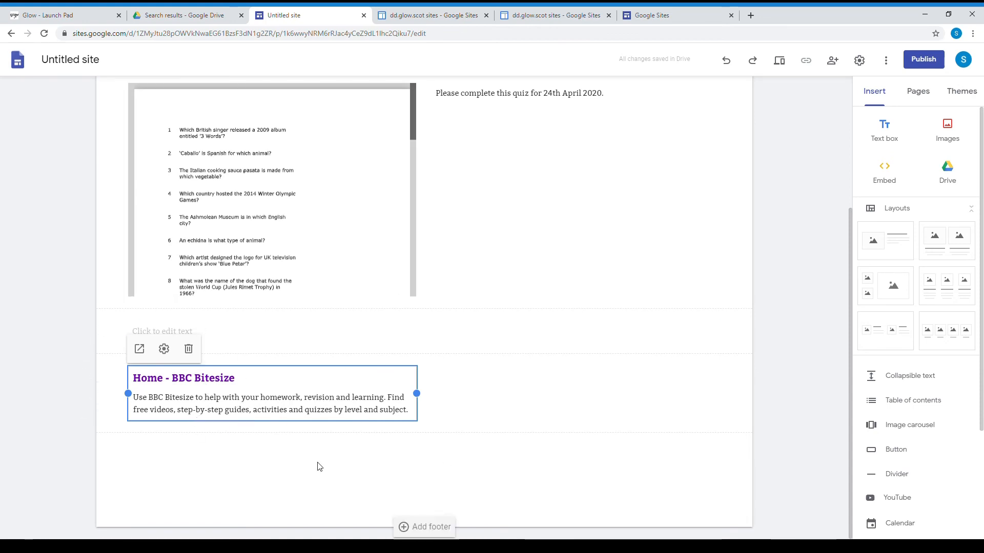
Delete the empty text section between the quiz and the BBC Bitesize embed, and look over the Resources page
scroll(302, 341, "up", 1)
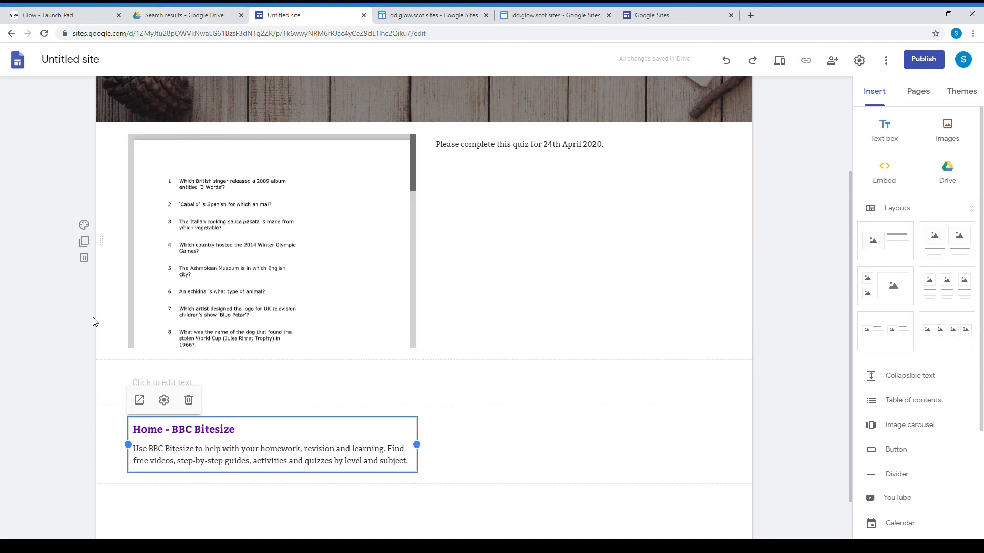
left_click(84, 398)
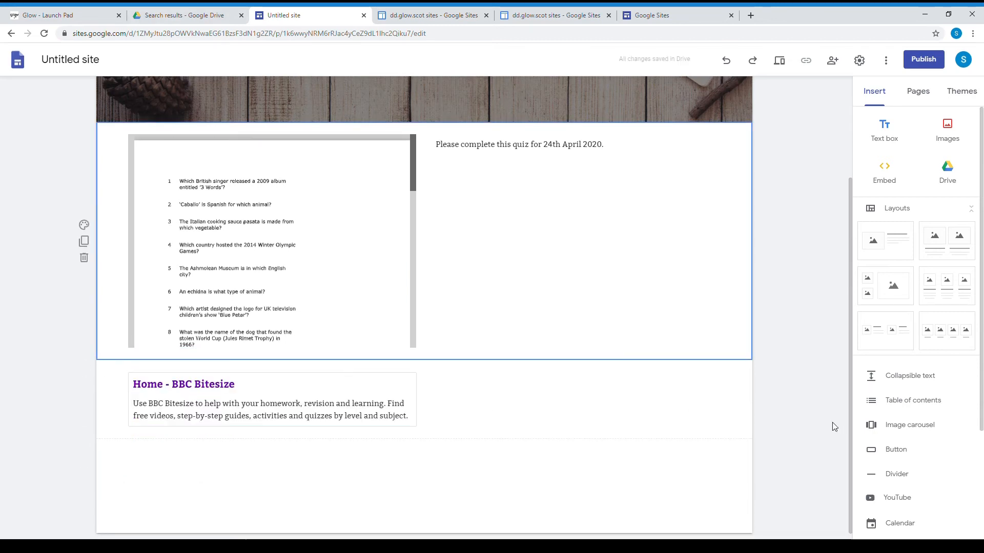
scroll(709, 347, "up", 3)
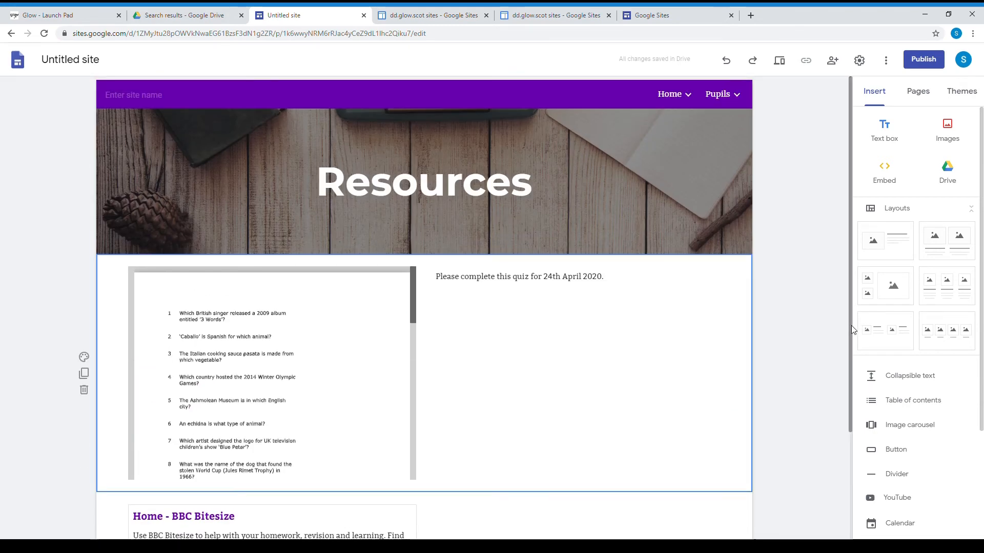
scroll(808, 444, "down", 3)
scroll(847, 354, "up", 2)
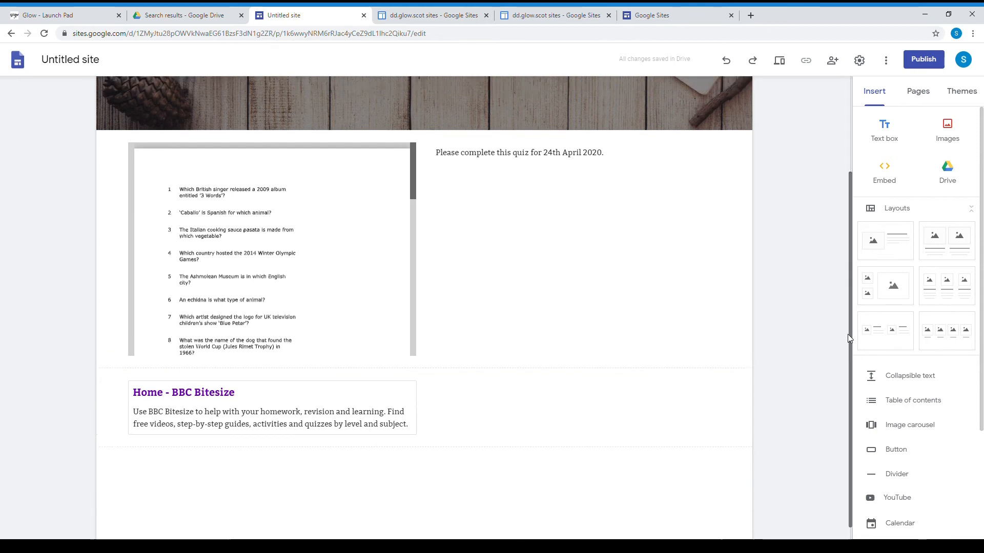
scroll(733, 374, "up", 1)
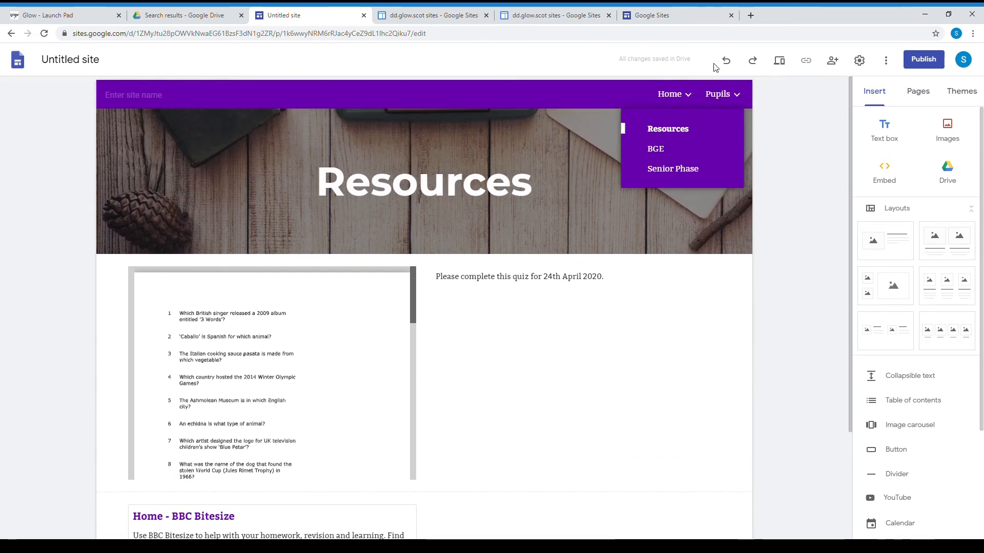
Go to the Home page through the site's navigation bar and examine the list of the site's pages
left_click(682, 97)
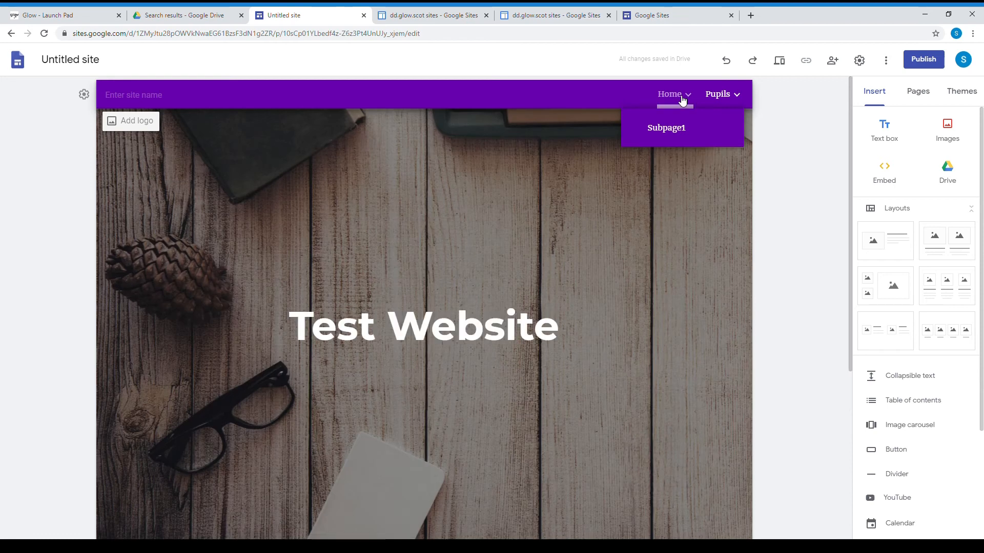
scroll(290, 268, "down", 5)
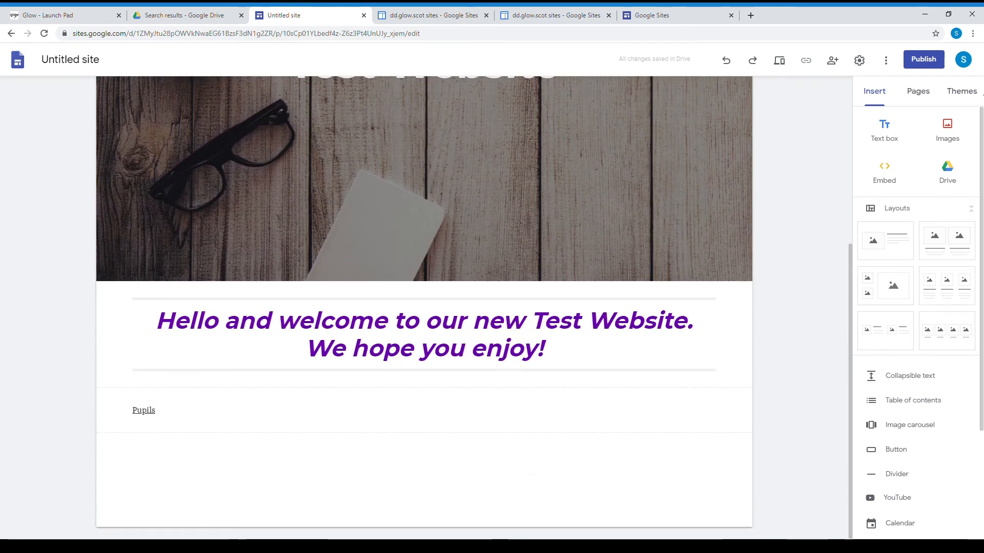
left_click(972, 94)
left_click(918, 95)
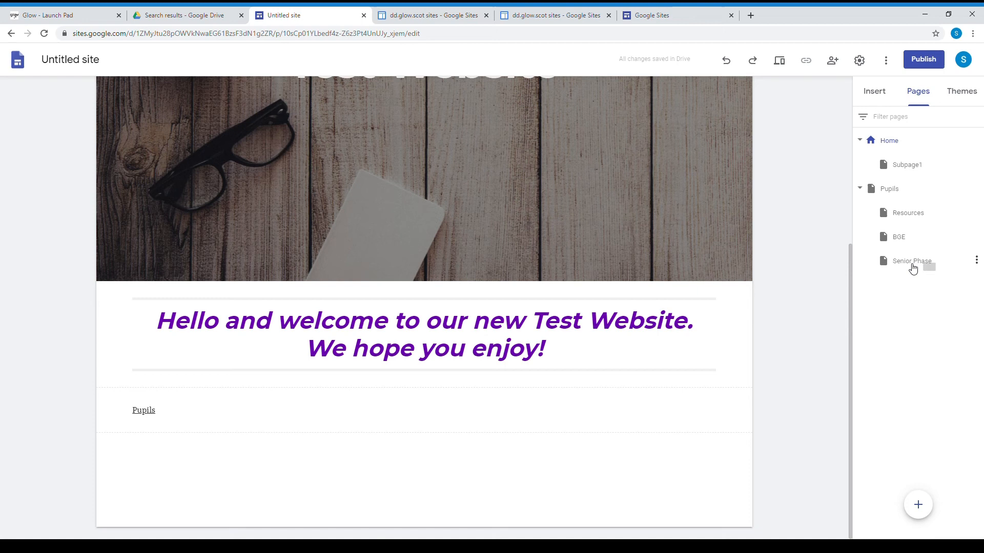
left_click(874, 91)
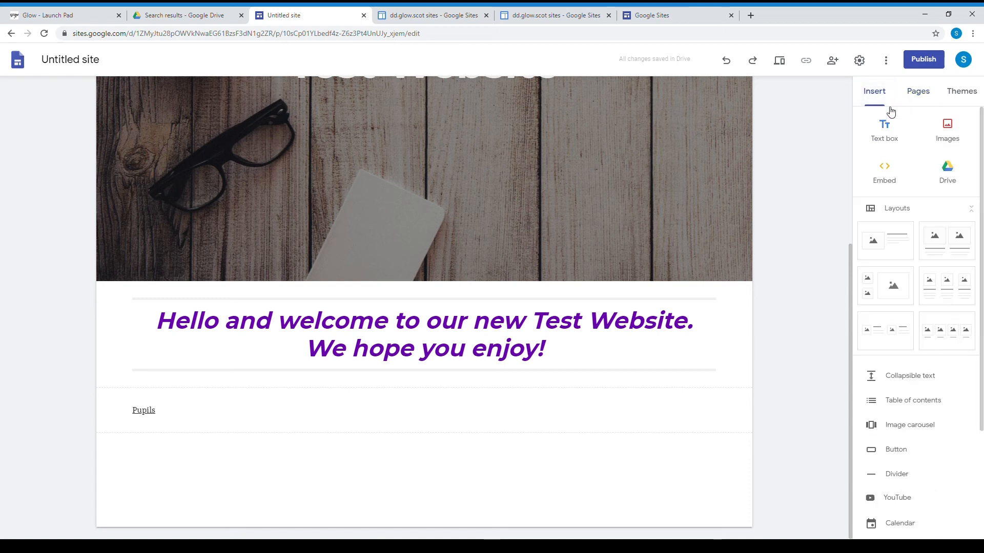
Add a text box below the "Pupils" link on the Home page containing a link to the Senior Phase page
left_click(890, 136)
type("S")
key("BackSpace")
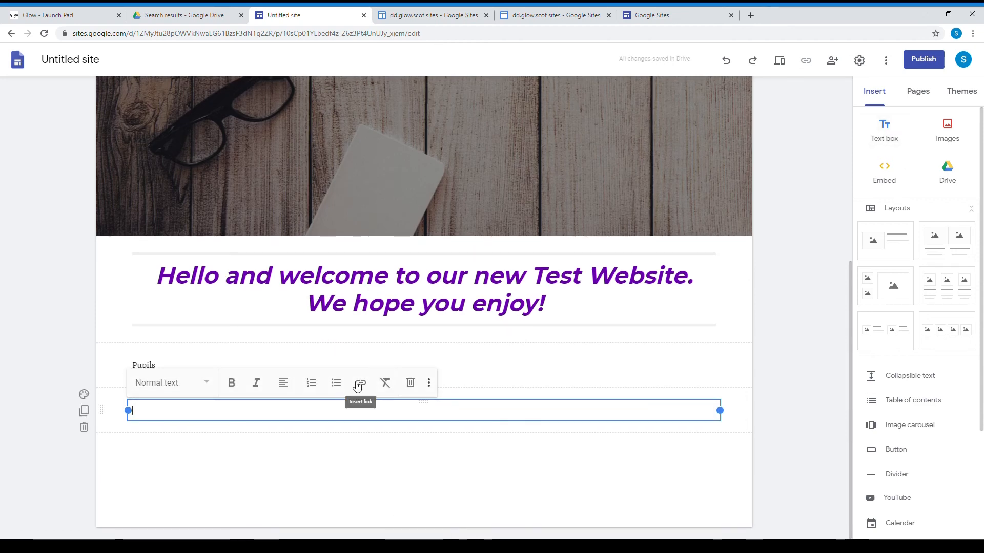
left_click(360, 383)
left_click_drag(275, 389, 274, 429)
left_click(224, 446)
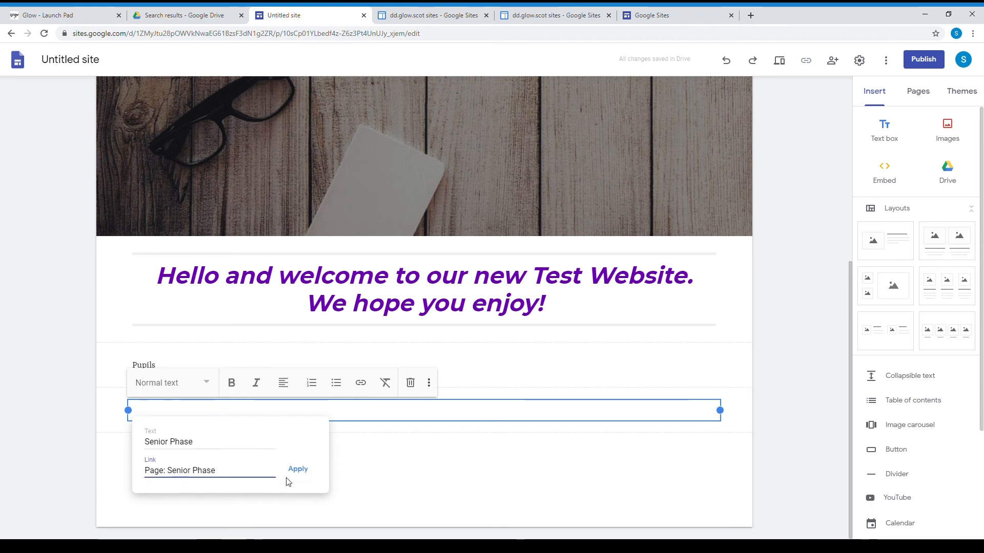
left_click(299, 471)
left_click(367, 490)
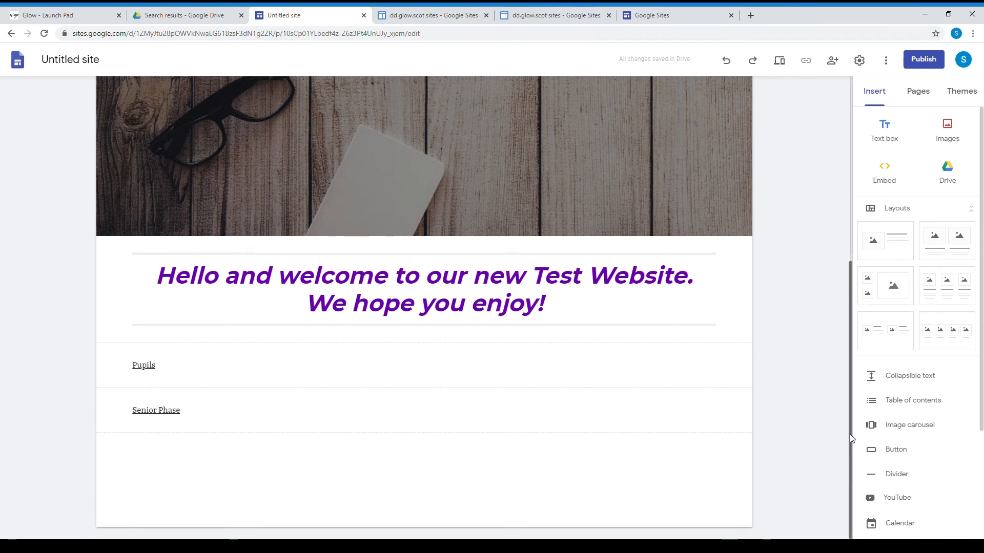
left_click_drag(850, 438, 838, 253)
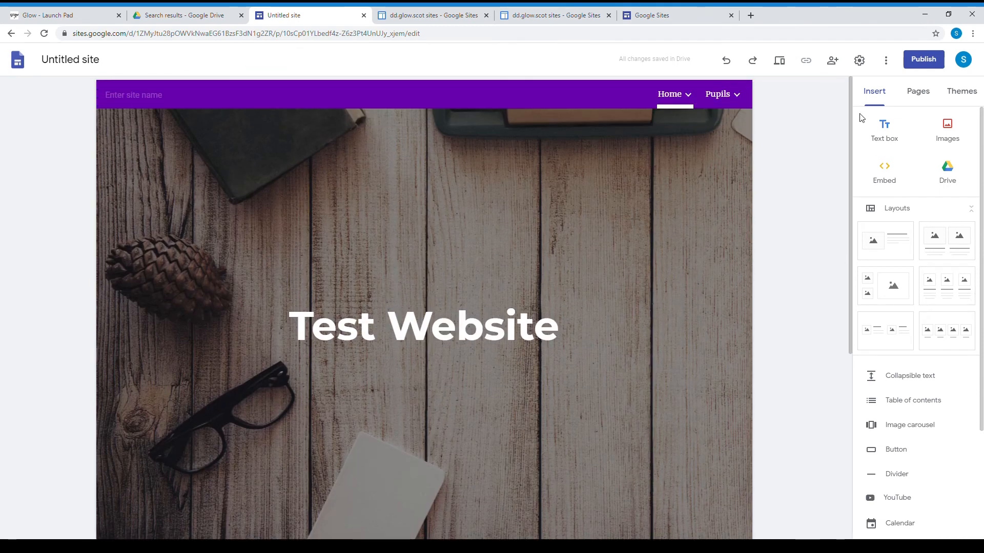
left_click_drag(851, 119, 829, 234)
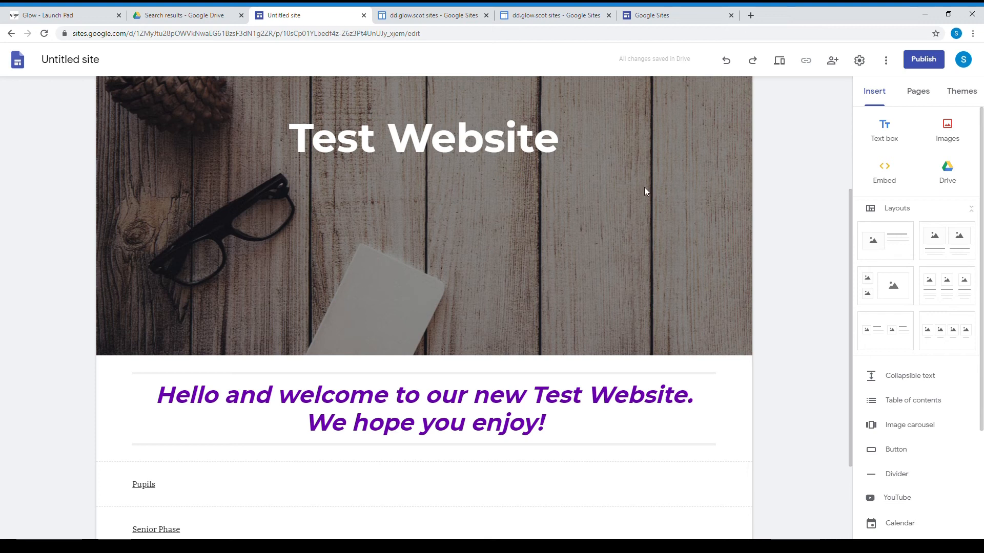
left_click_drag(851, 435, 840, 371)
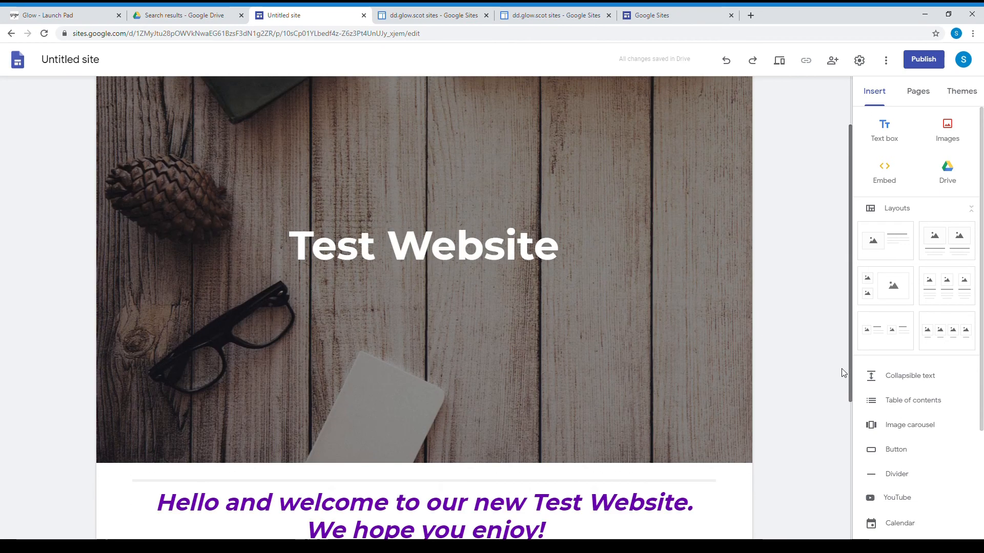
Start publishing the site and enter "testwebsite" as its web address
left_click(917, 67)
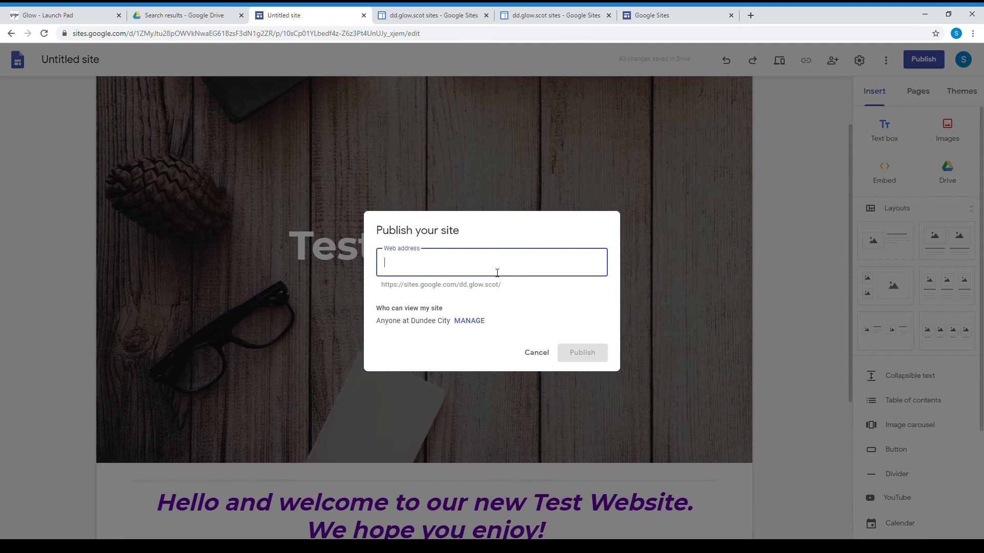
left_click_drag(378, 286, 393, 288)
left_click(377, 286)
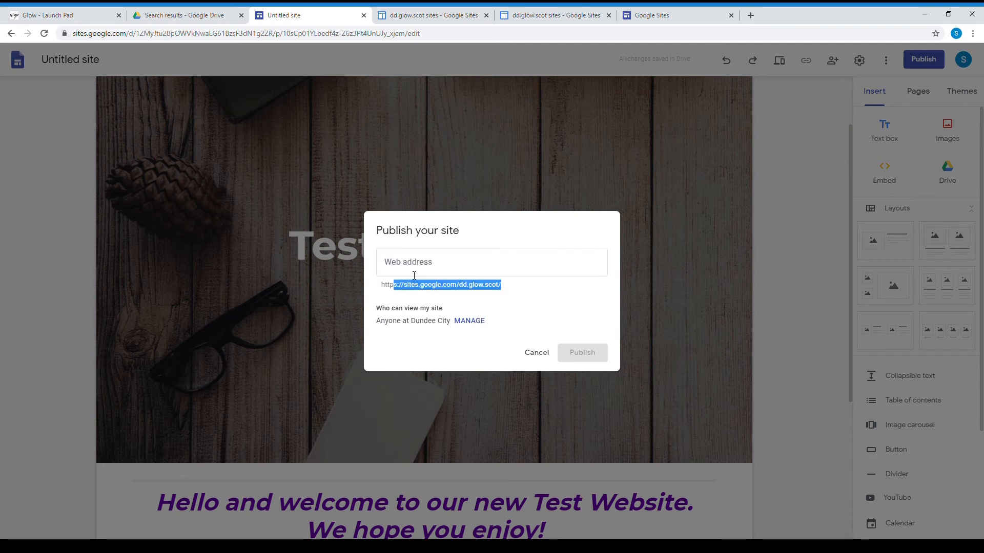
left_click(414, 275)
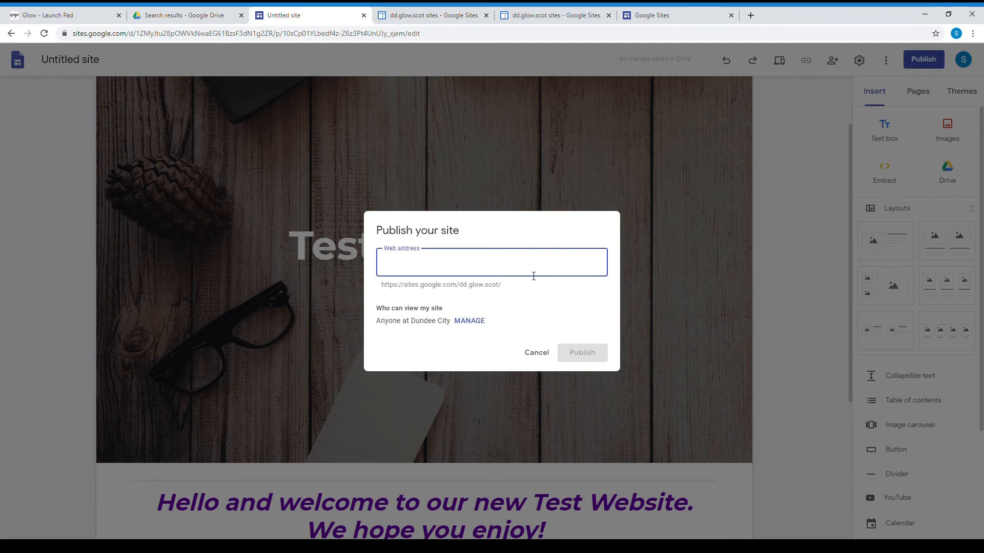
type("testwebsit")
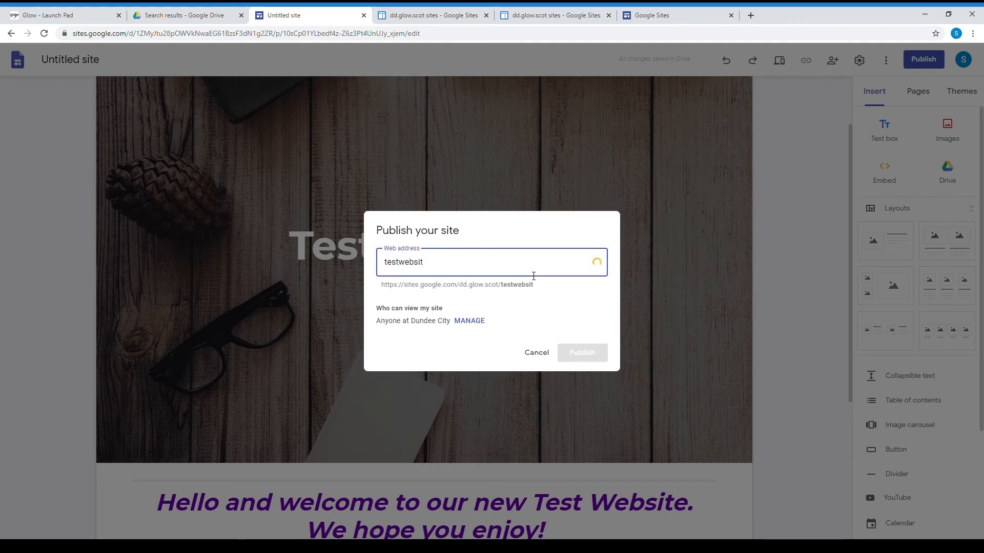
type("w")
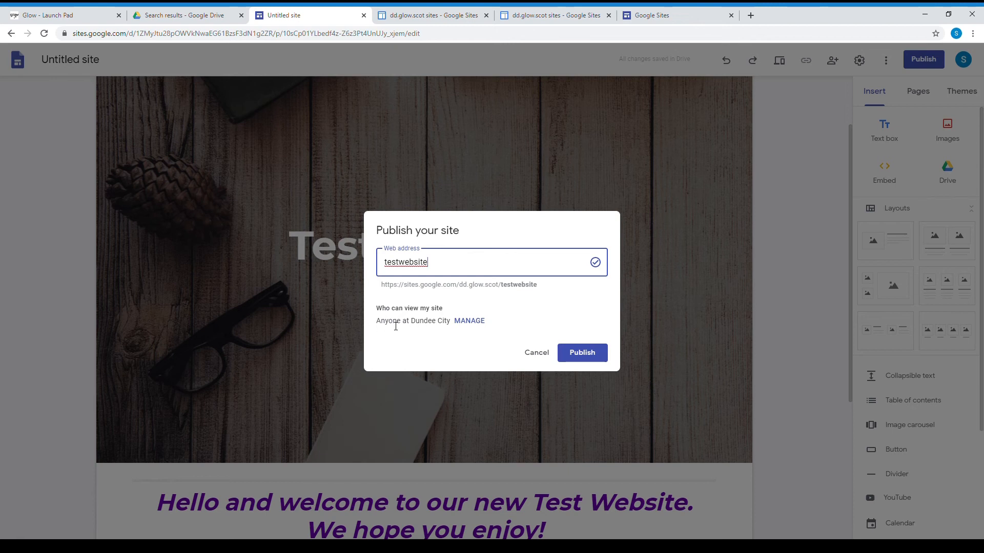
Set the publishing access so that anyone can find and view the published version, and publish the site
left_click(467, 322)
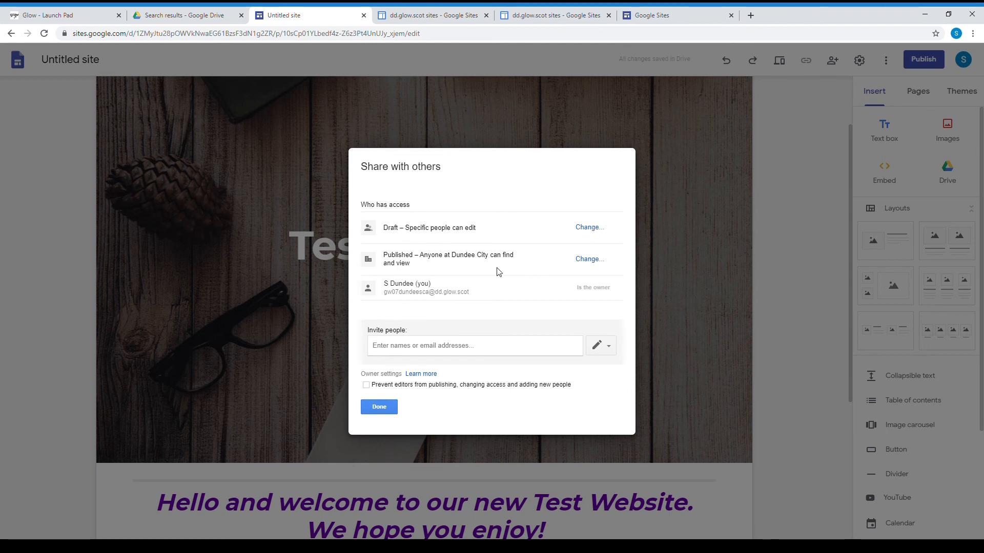
left_click(588, 260)
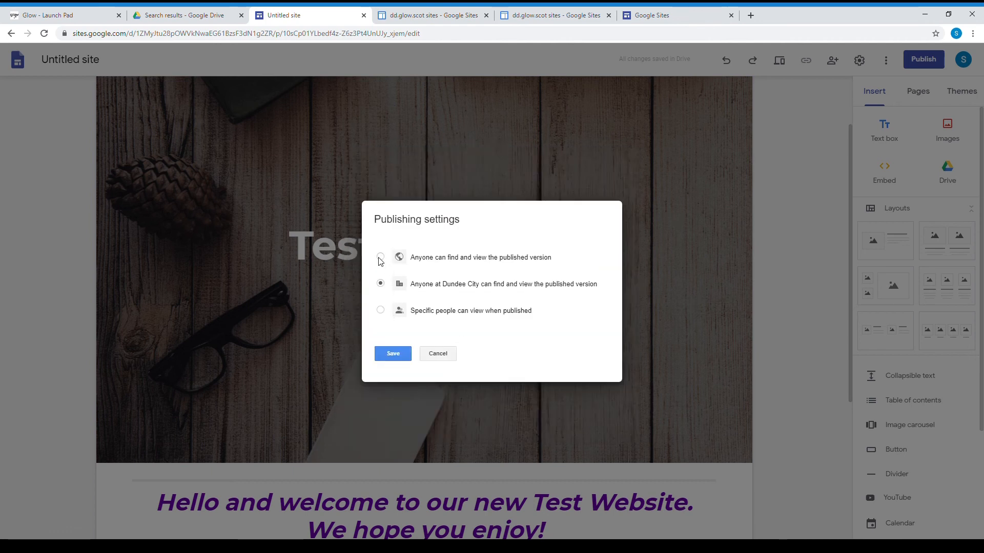
left_click(392, 353)
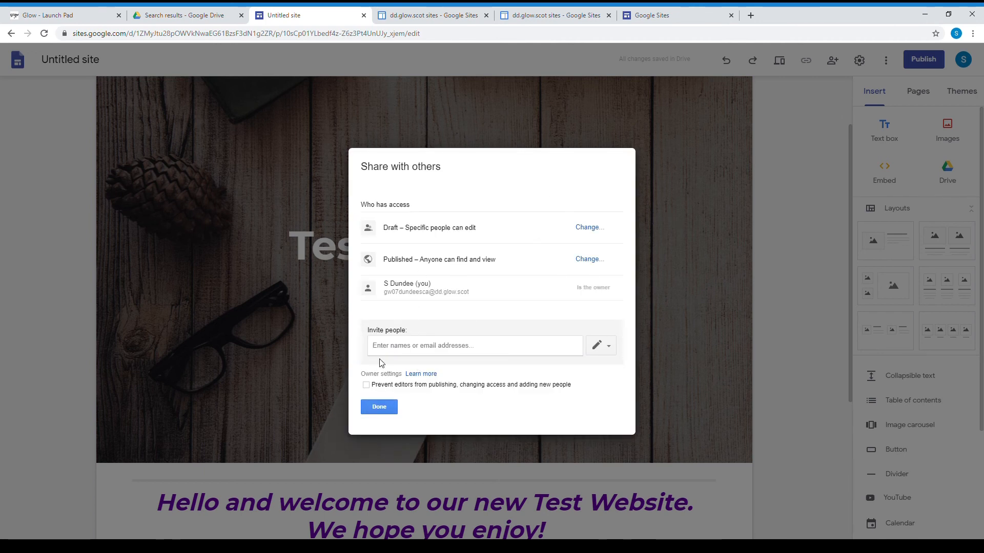
left_click(375, 408)
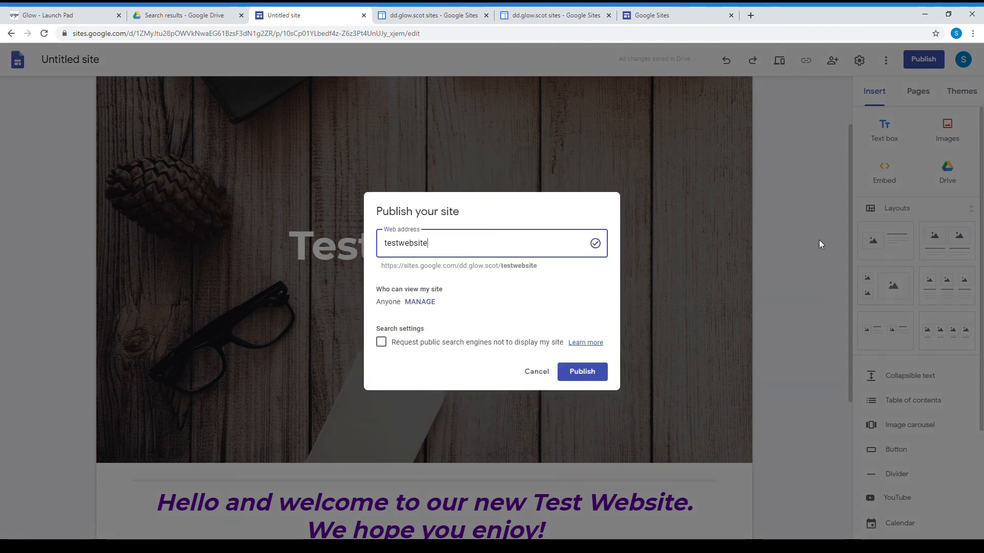
left_click(587, 373)
scroll(745, 268, "down", 4)
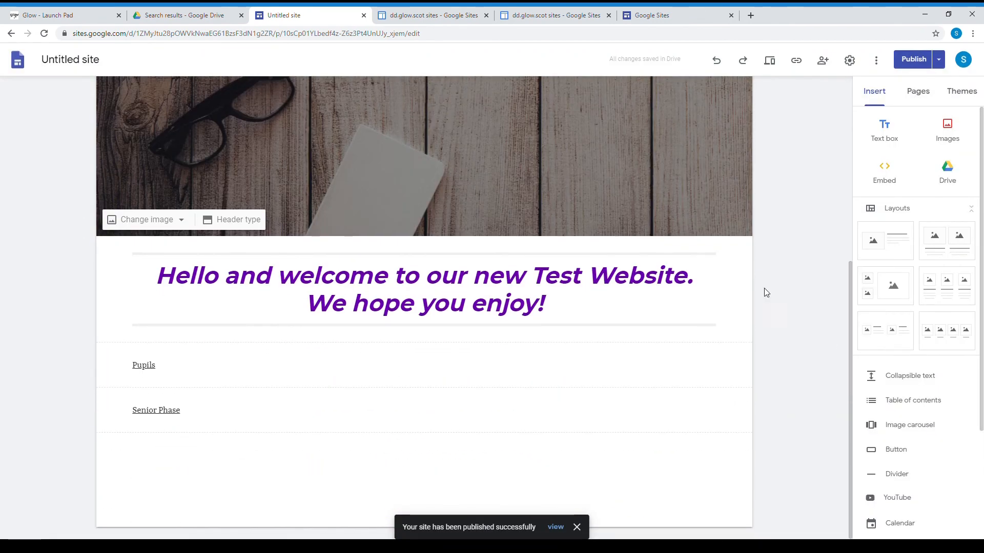
Examine the logo and favicon options in the site's brand images settings, and close the settings
left_click(849, 61)
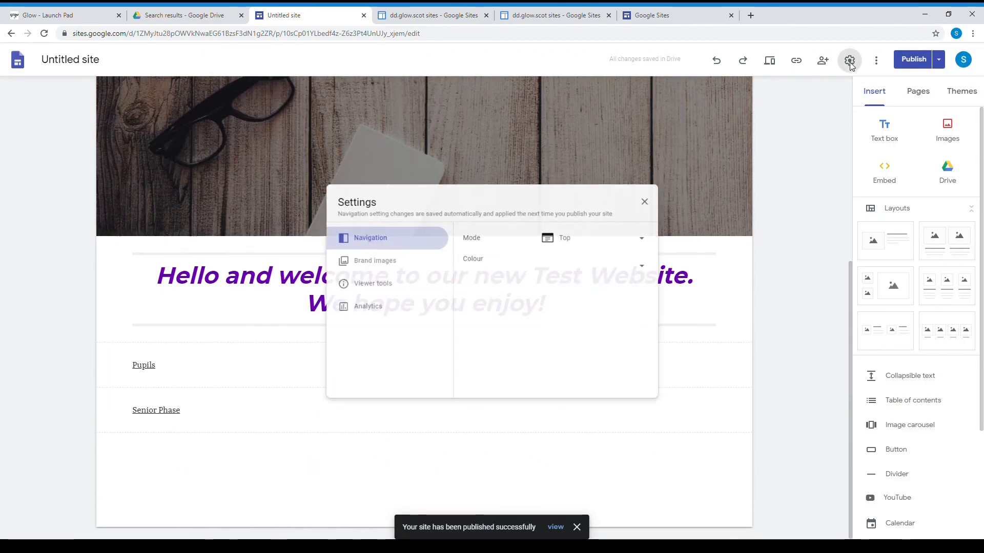
left_click(366, 261)
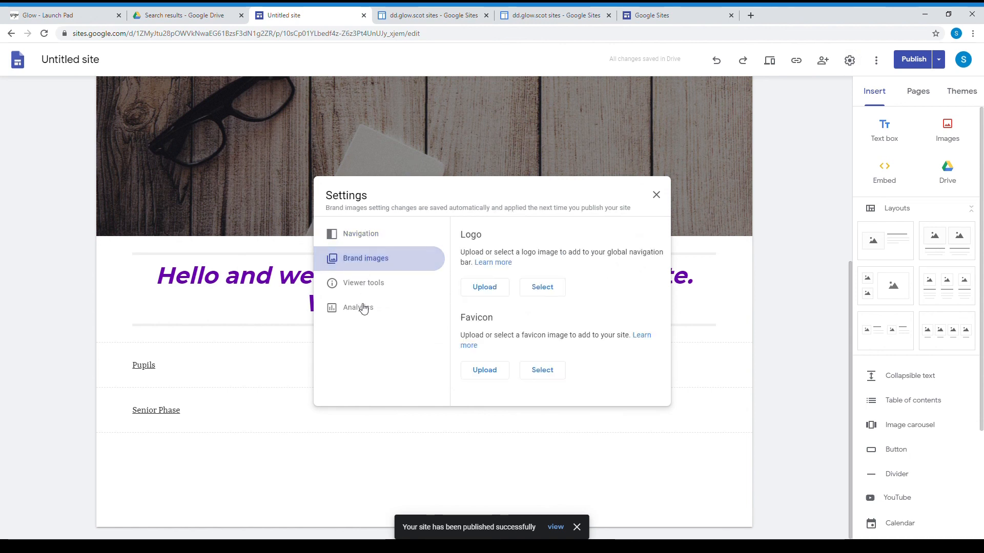
left_click(656, 195)
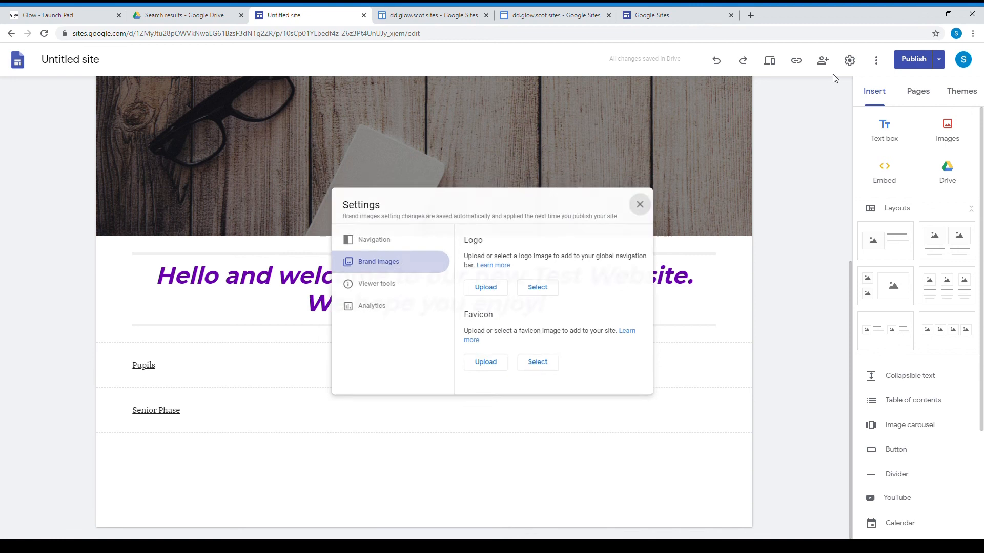
Check for unpublished changes in the publishing review and return to the editor
left_click(940, 61)
left_click(935, 63)
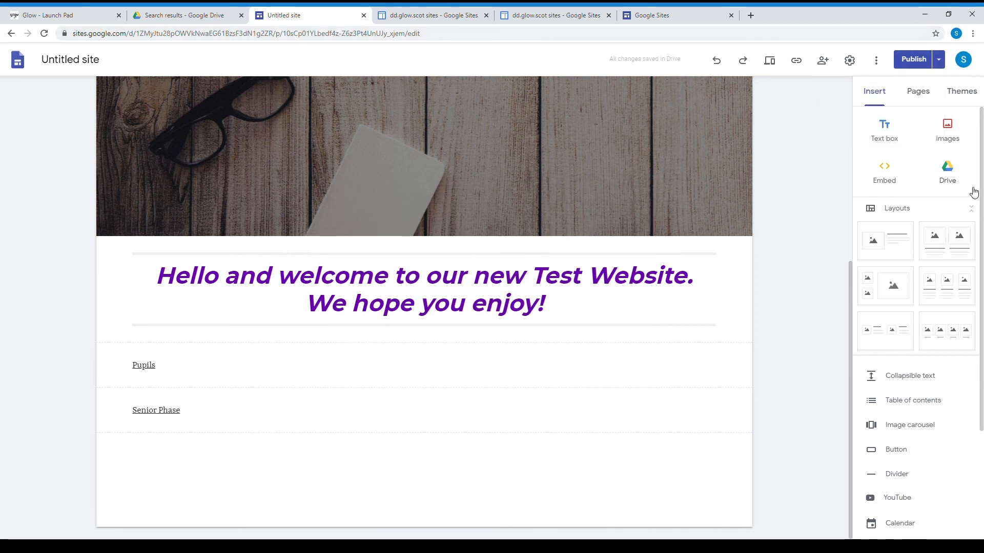
left_click(941, 64)
left_click(909, 62)
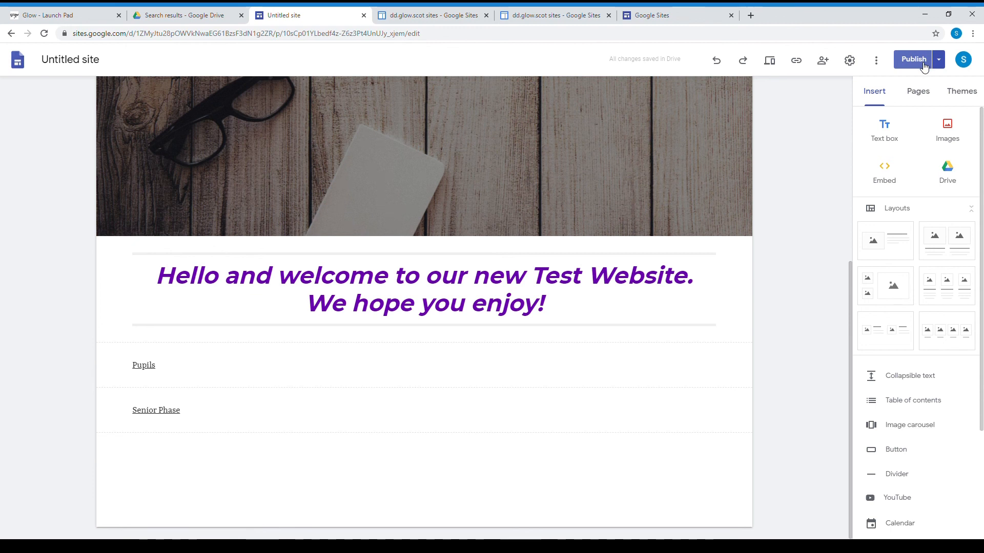
left_click(922, 64)
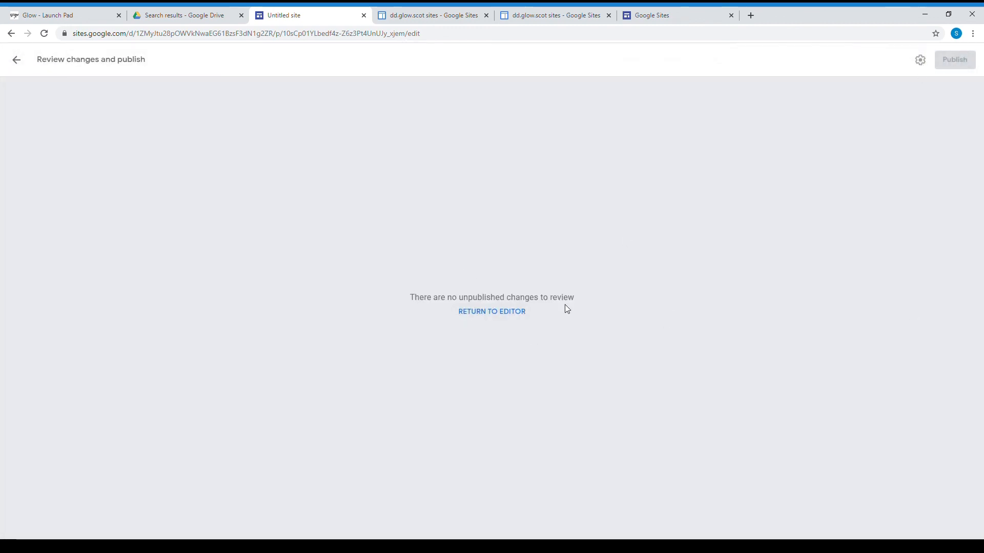
left_click(507, 320)
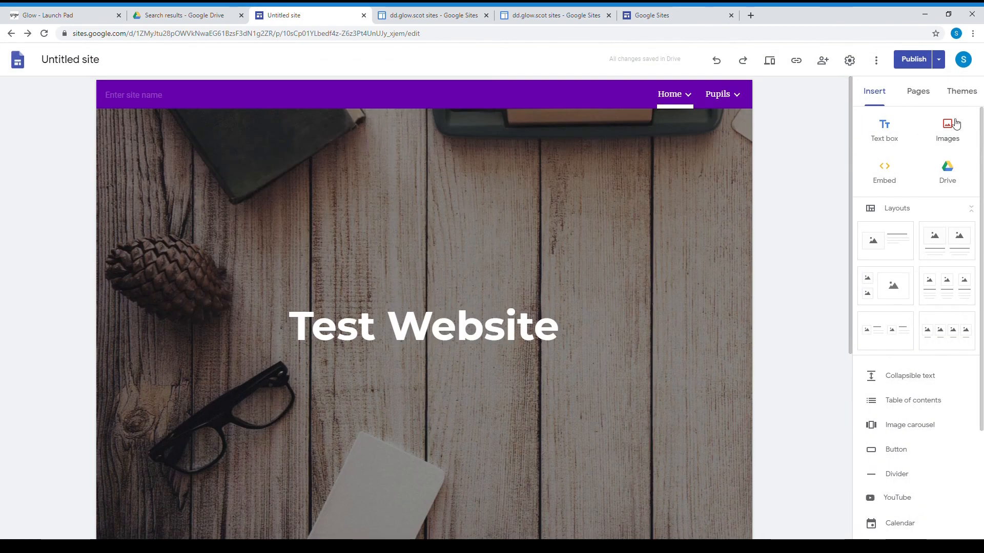
View the published site and look over its Home page down to the page links
left_click(942, 60)
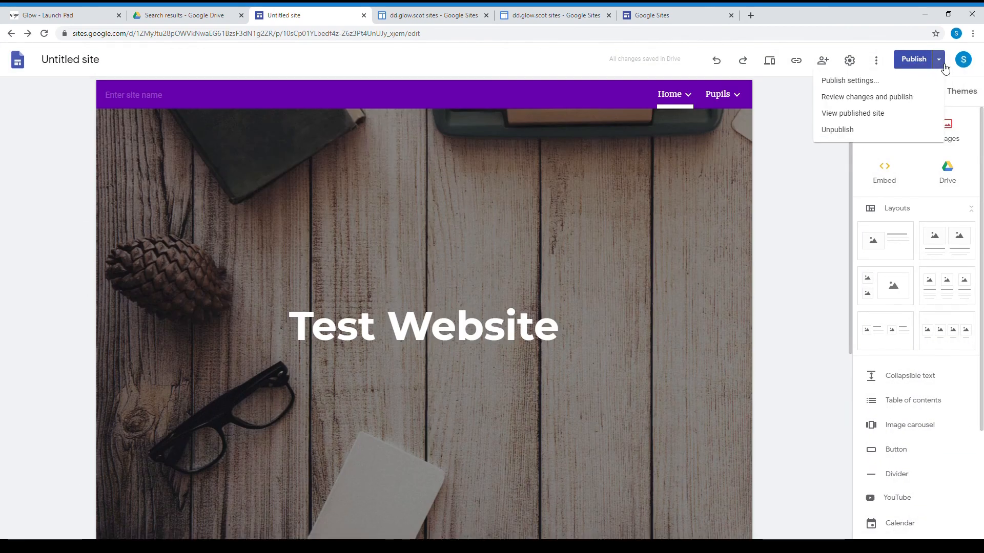
left_click(878, 115)
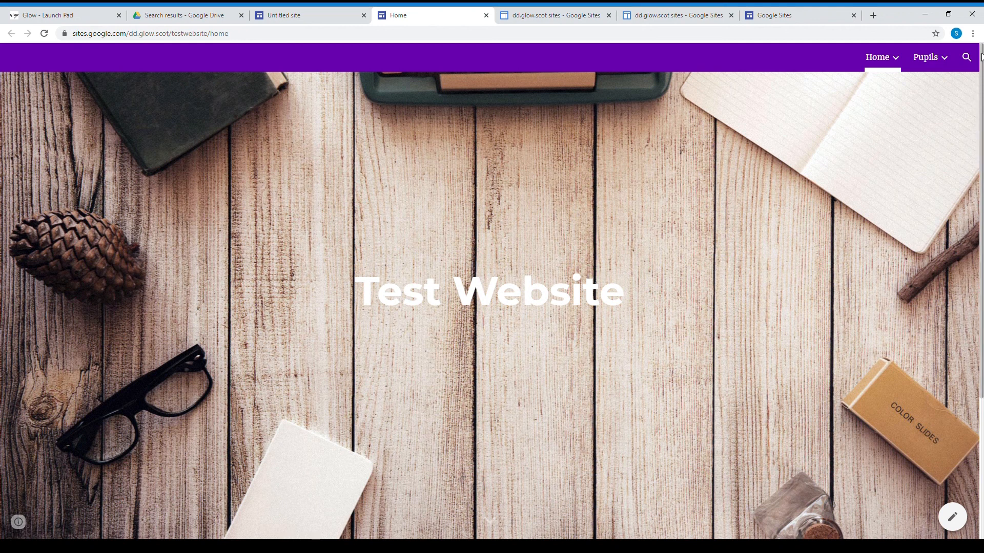
left_click_drag(981, 51, 981, 127)
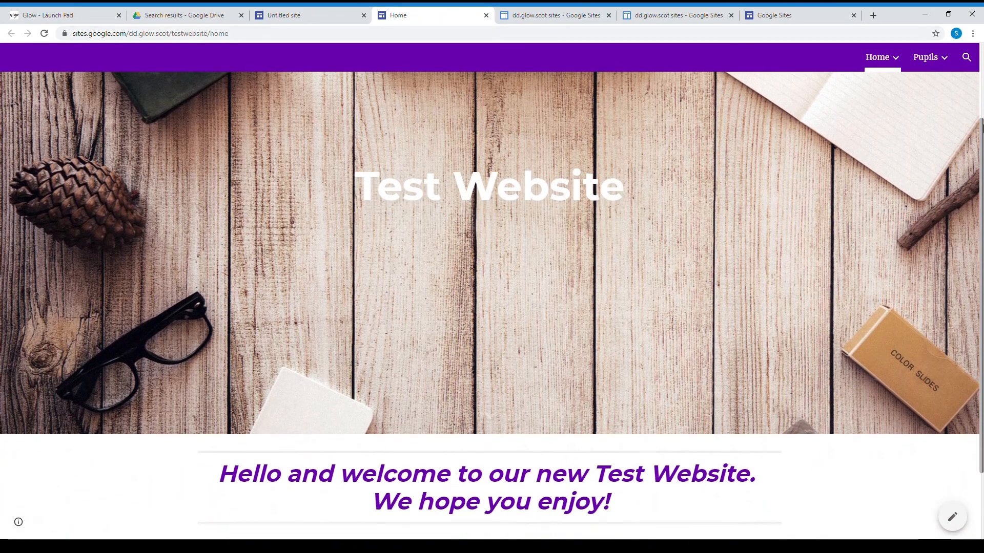
scroll(963, 345, "down", 2)
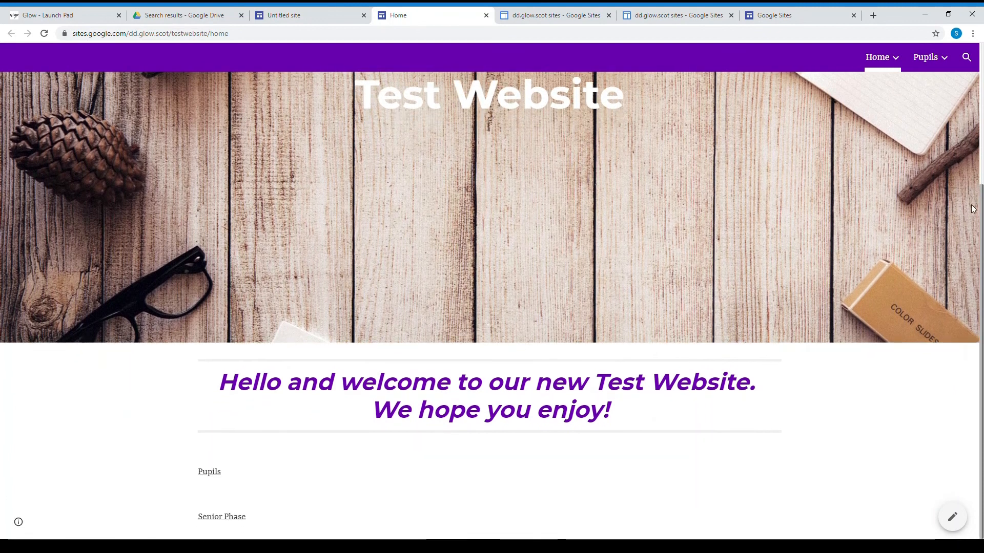
Follow the Pupils link on the published Home page, go to the Resources subpage and examine the embedded quiz
left_click(217, 474)
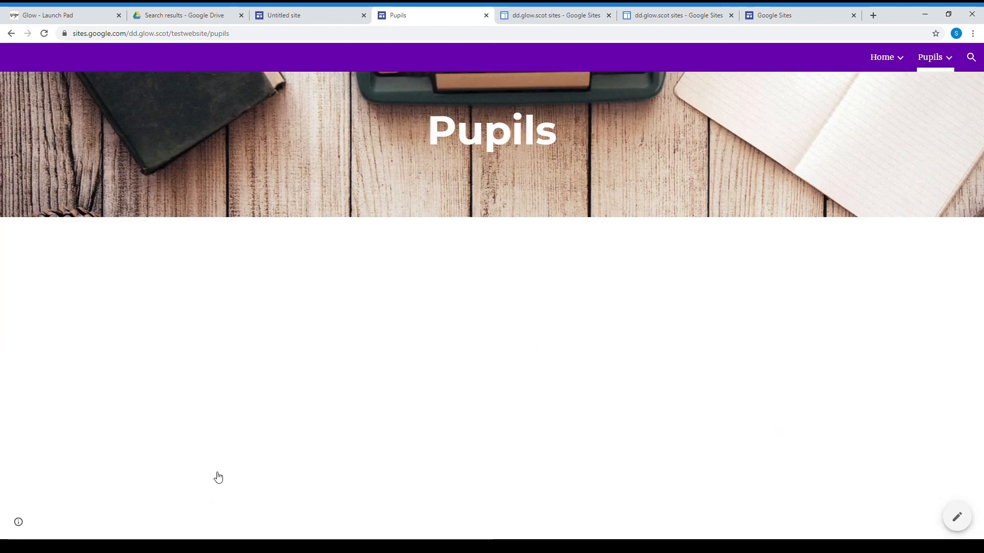
mouse_move(921, 52)
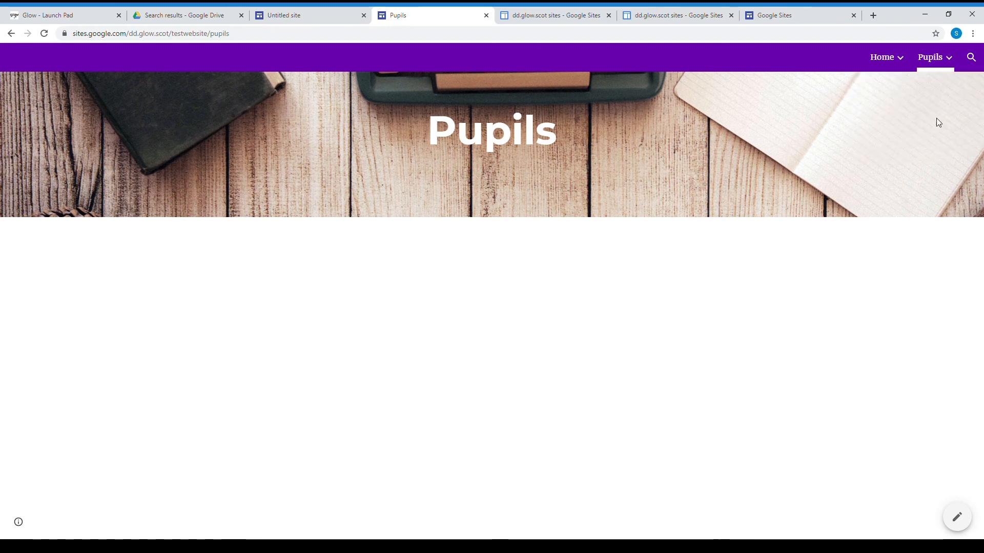
mouse_move(936, 66)
left_click(907, 97)
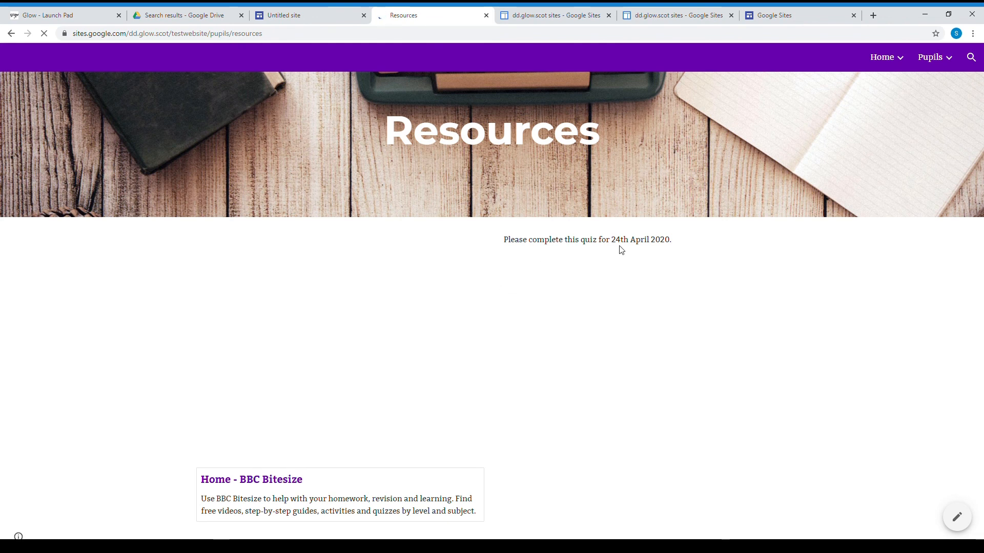
mouse_move(480, 272)
left_mouse_down()
mouse_move(480, 410)
mouse_move(462, 301)
mouse_move(478, 340)
mouse_move(476, 255)
left_mouse_up()
scroll(462, 300, "up", 3)
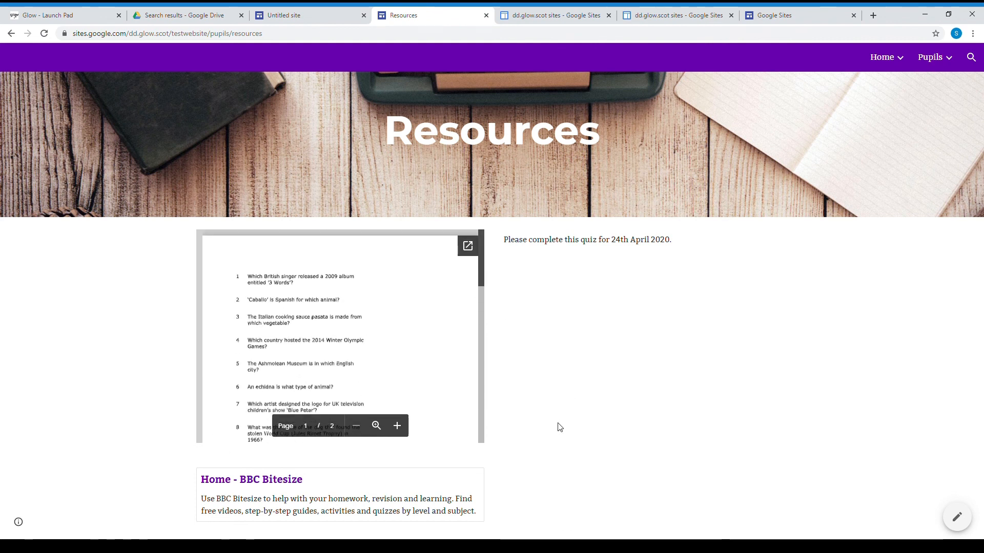
Test the BBC Bitesize link on the published Resources page, and return to that page to look it over
left_click(274, 481)
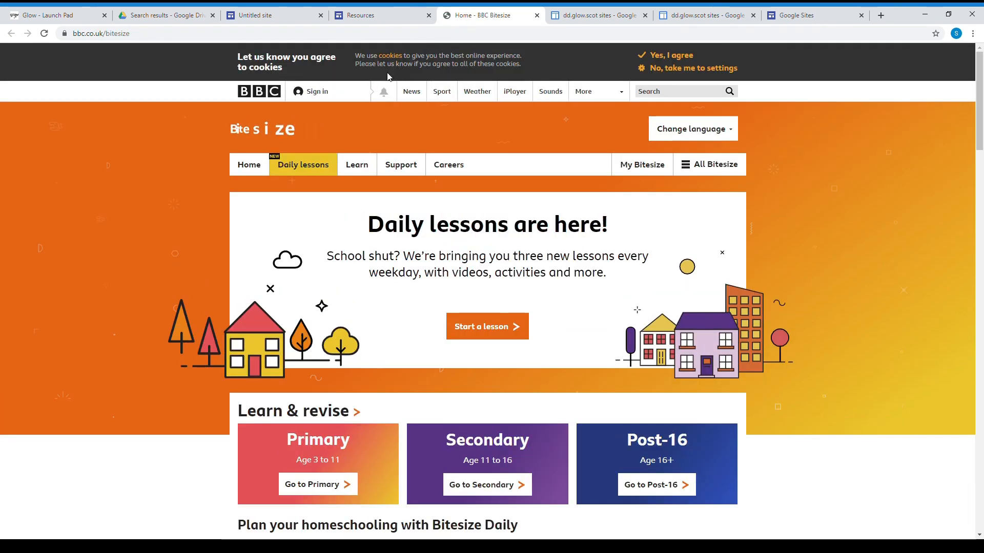
left_click(351, 11)
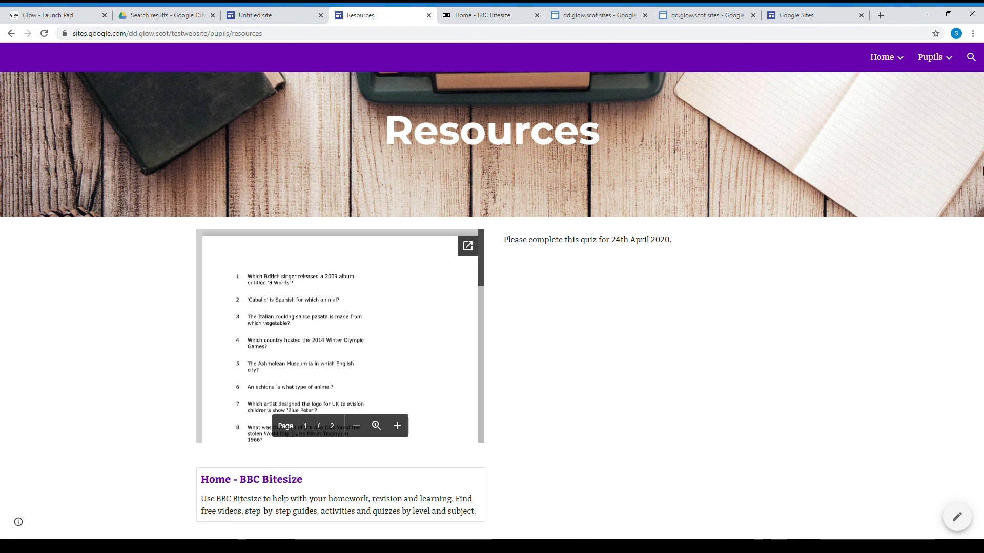
mouse_move(912, 58)
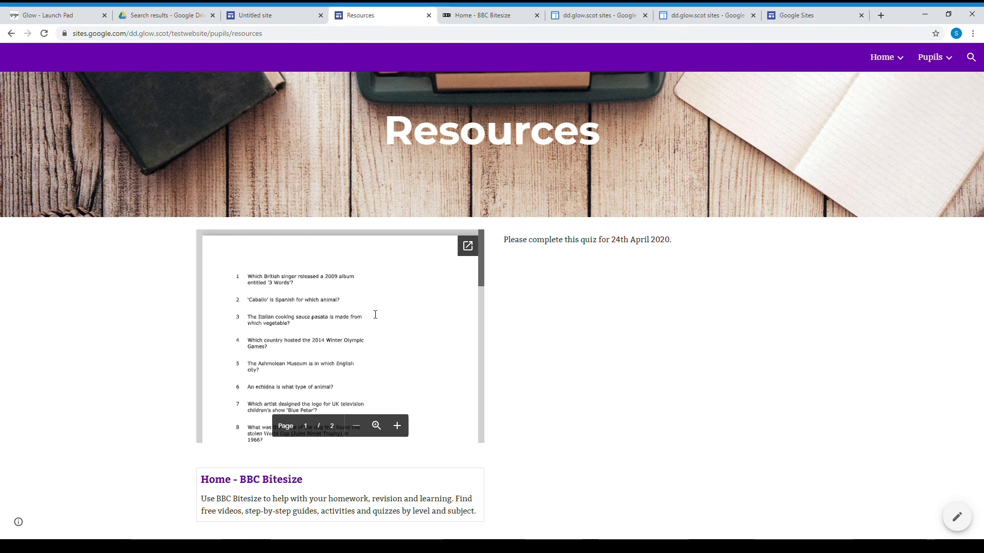
scroll(461, 317, "down", 5)
scroll(461, 317, "up", 5)
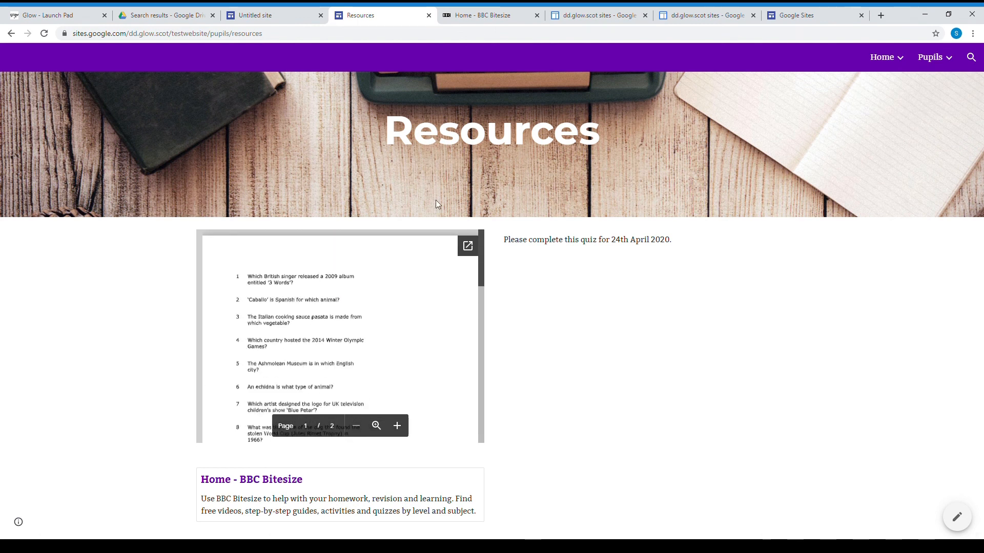
Go back to the published site's Home page and look over its banner, welcome text and page links
left_click(883, 56)
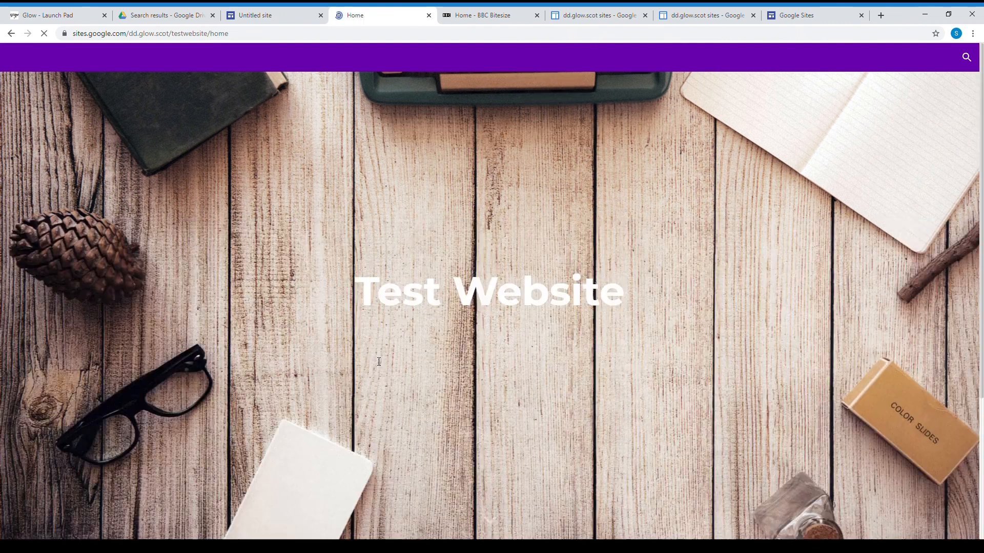
scroll(370, 354, "down", 4)
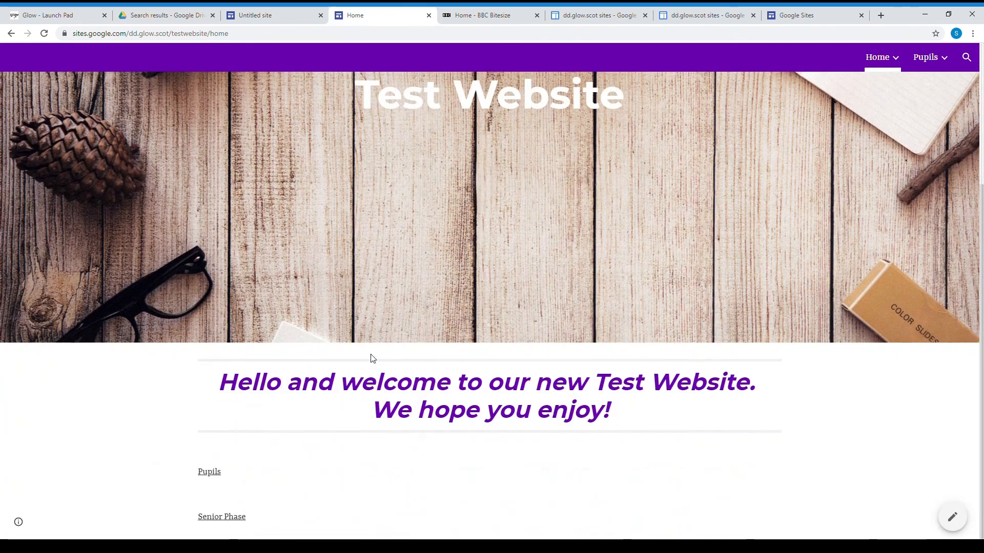
scroll(657, 230, "up", 4)
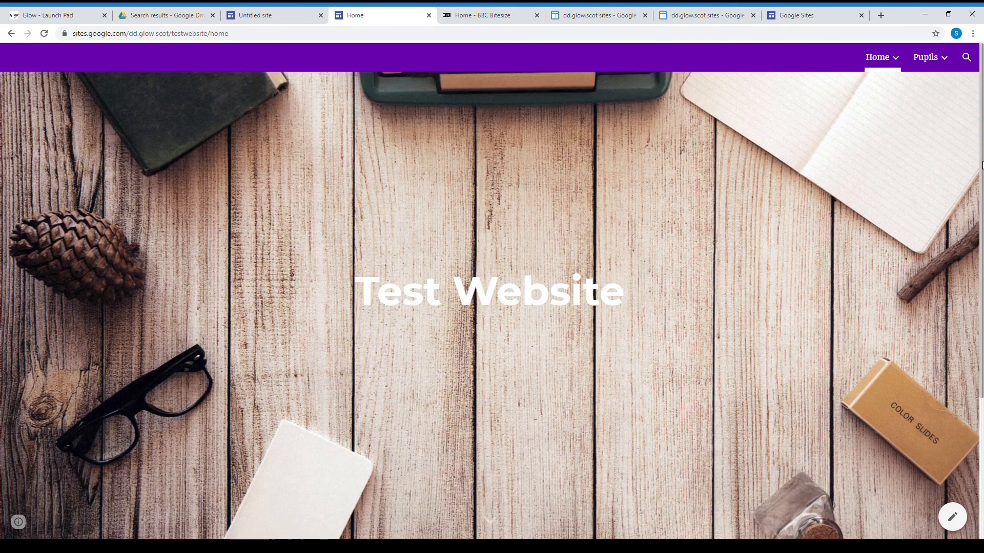
scroll(981, 446, "down", 4)
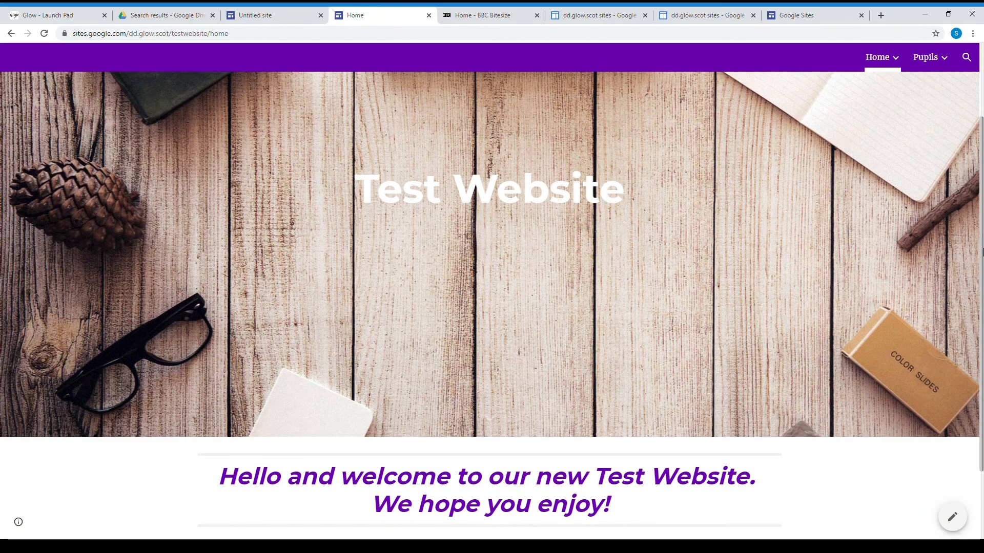